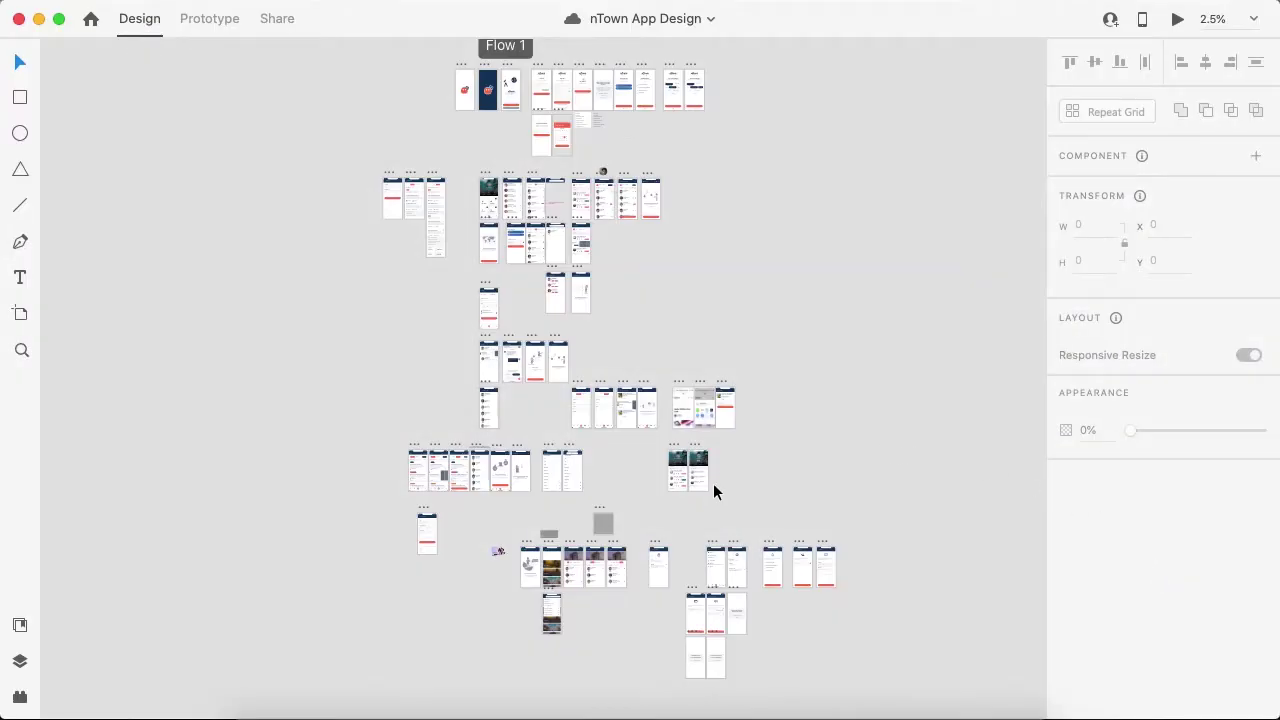
Scroll up to the Style Guides artboard above Flow 1 and zoom in on it
{"action": "scroll", "coordinate": [713, 483], "scroll_direction": "up", "scroll_amount": 10}
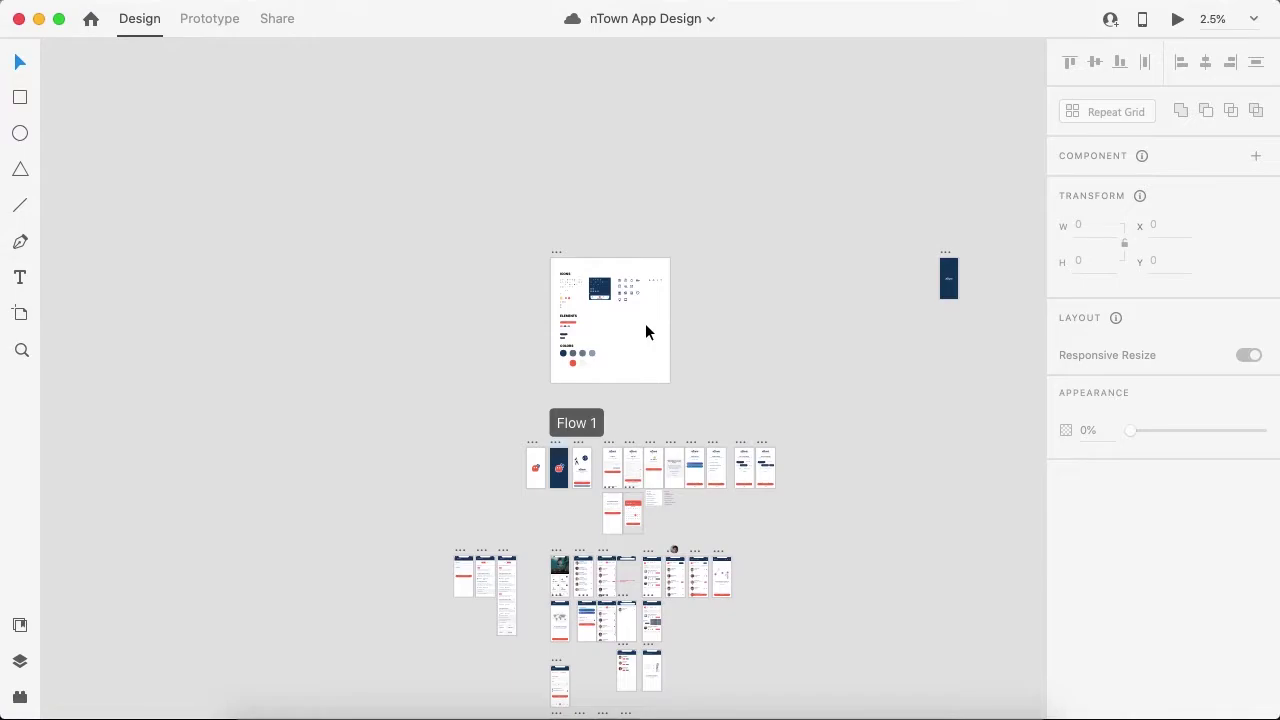
{"action": "scroll", "coordinate": [645, 323], "scroll_direction": "up", "scroll_amount": 10}
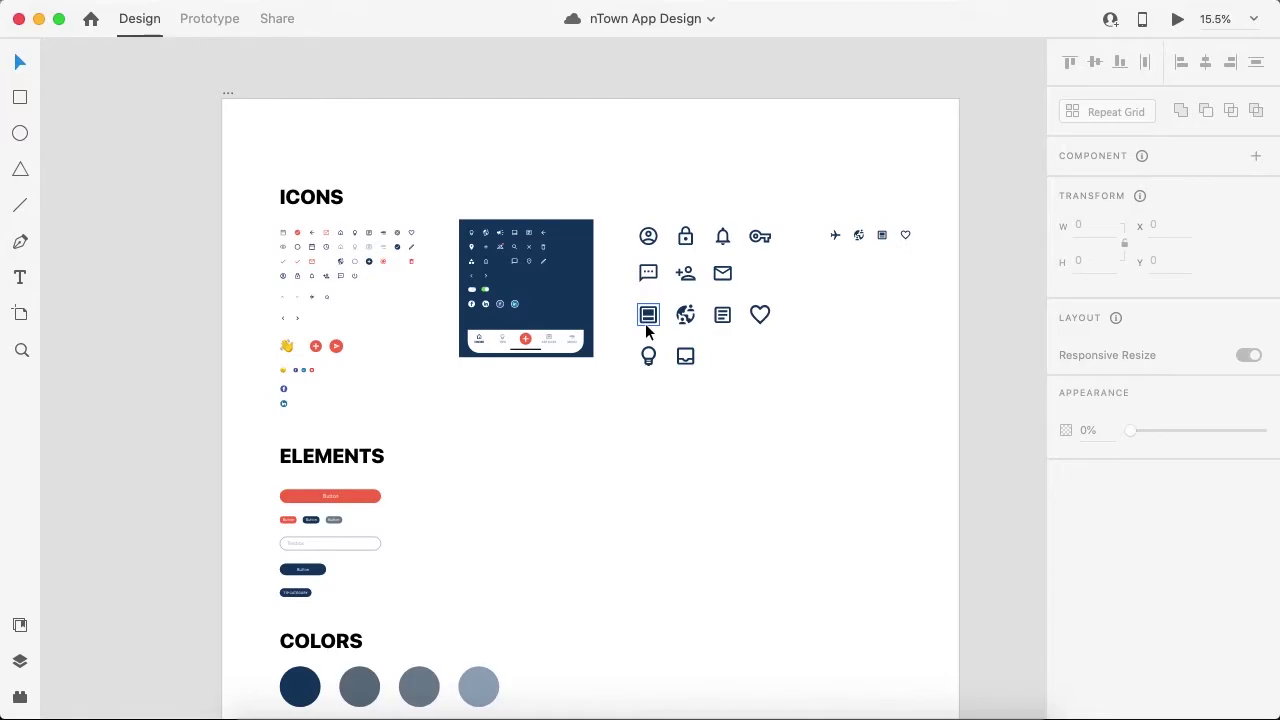
Zoom and pan across the ICONS section, inspecting the dark icon grid and the white-on-navy icons
{"action": "scroll", "coordinate": [645, 323], "scroll_direction": "up", "scroll_amount": 5}
{"action": "scroll", "coordinate": [645, 330], "scroll_direction": "down", "scroll_amount": 3}
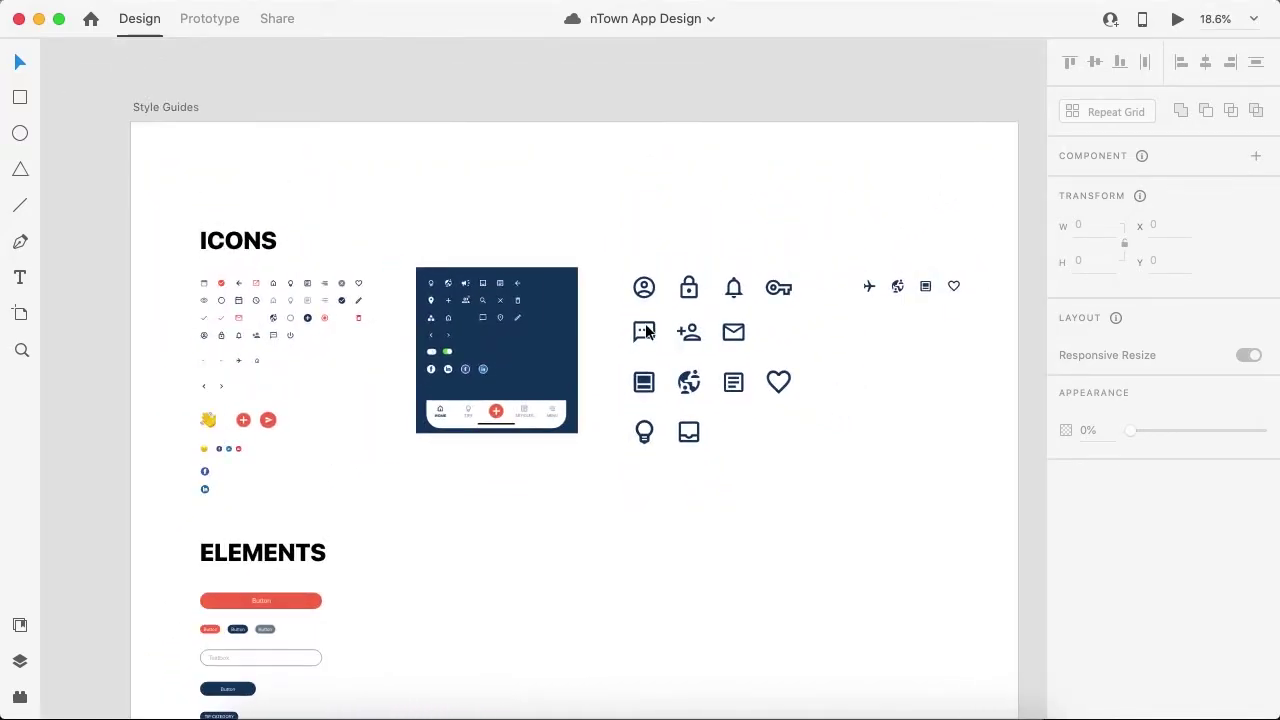
{"action": "scroll", "coordinate": [645, 330], "scroll_direction": "left", "scroll_amount": 5}
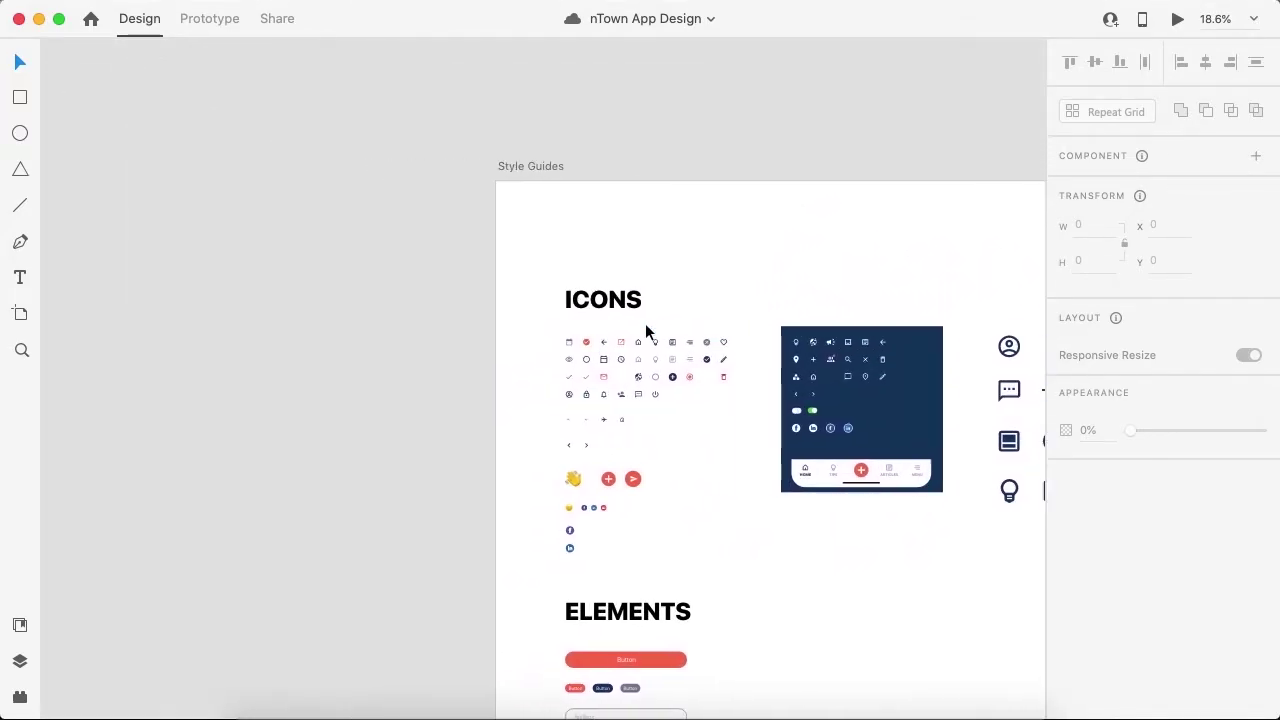
{"action": "scroll", "coordinate": [645, 330], "scroll_direction": "up", "scroll_amount": 5}
{"action": "scroll", "coordinate": [645, 330], "scroll_direction": "down", "scroll_amount": 3}
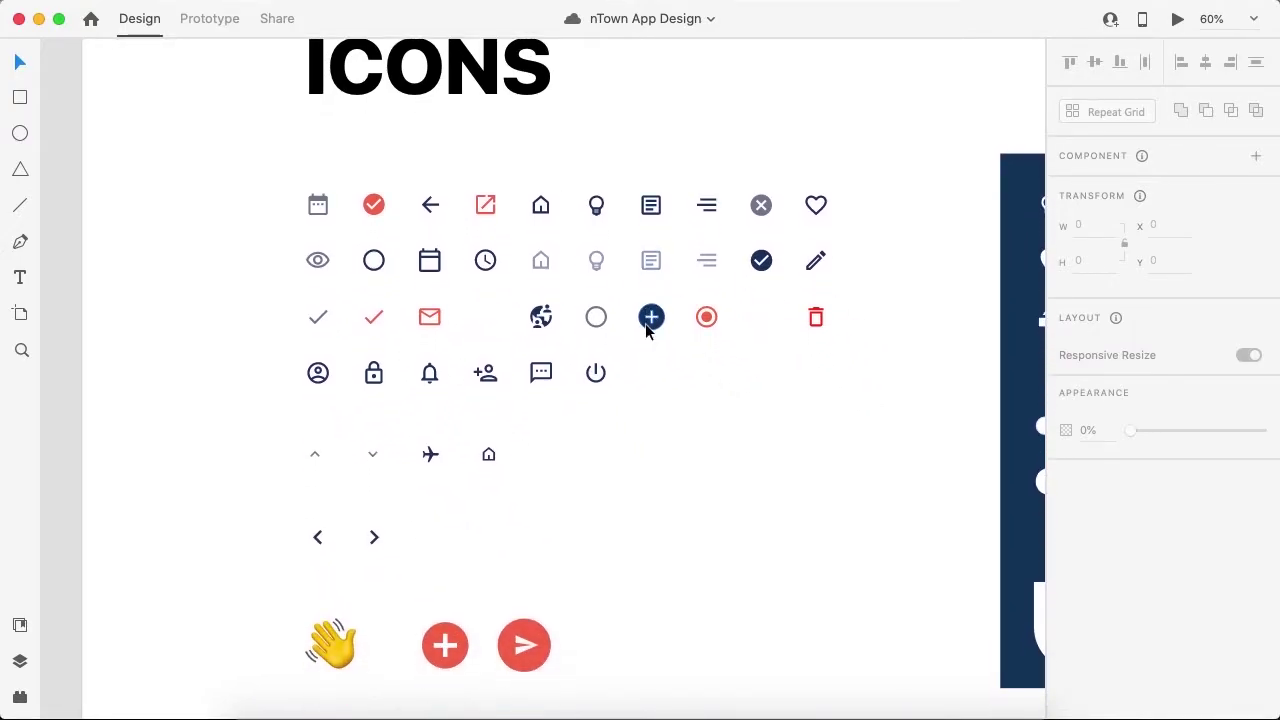
{"action": "scroll", "coordinate": [646, 328], "scroll_direction": "up", "scroll_amount": 2}
{"action": "scroll", "coordinate": [646, 328], "scroll_direction": "up", "scroll_amount": 5}
{"action": "scroll", "coordinate": [646, 328], "scroll_direction": "up", "scroll_amount": 3}
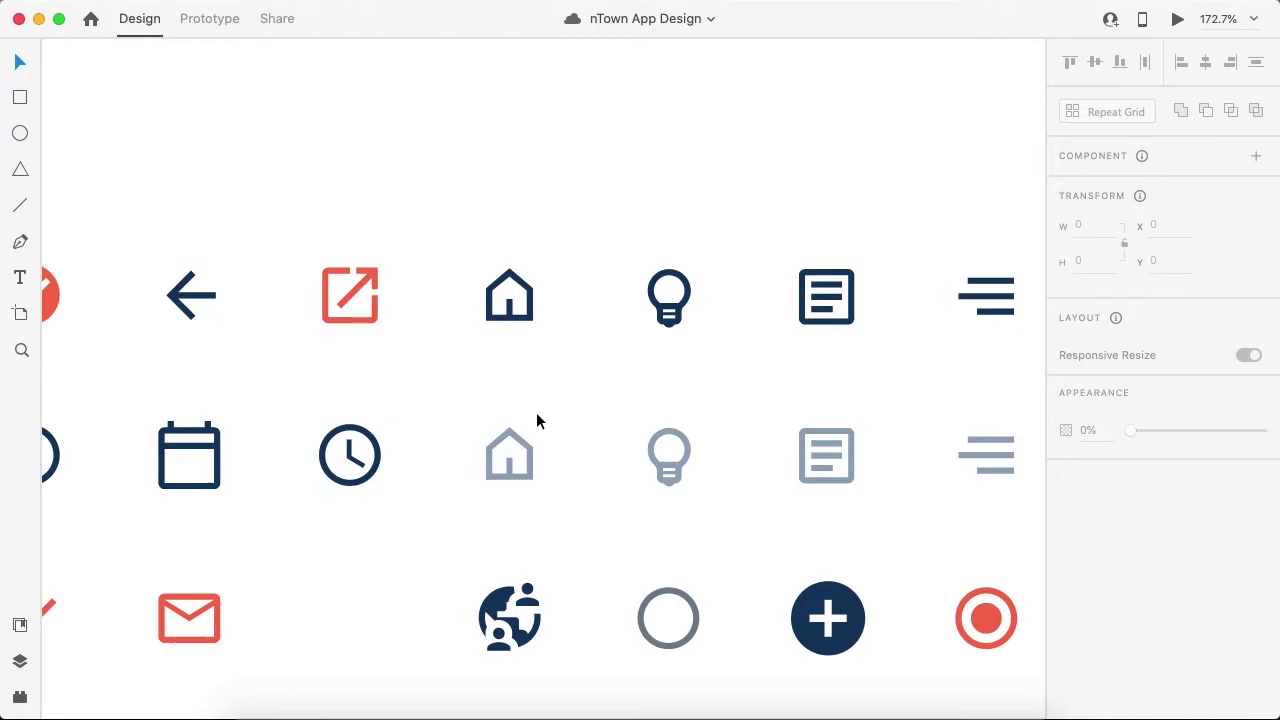
{"action": "scroll", "coordinate": [537, 421], "scroll_direction": "down", "scroll_amount": 3}
{"action": "scroll", "coordinate": [537, 421], "scroll_direction": "down", "scroll_amount": 5}
{"action": "scroll", "coordinate": [537, 421], "scroll_direction": "down", "scroll_amount": 5}
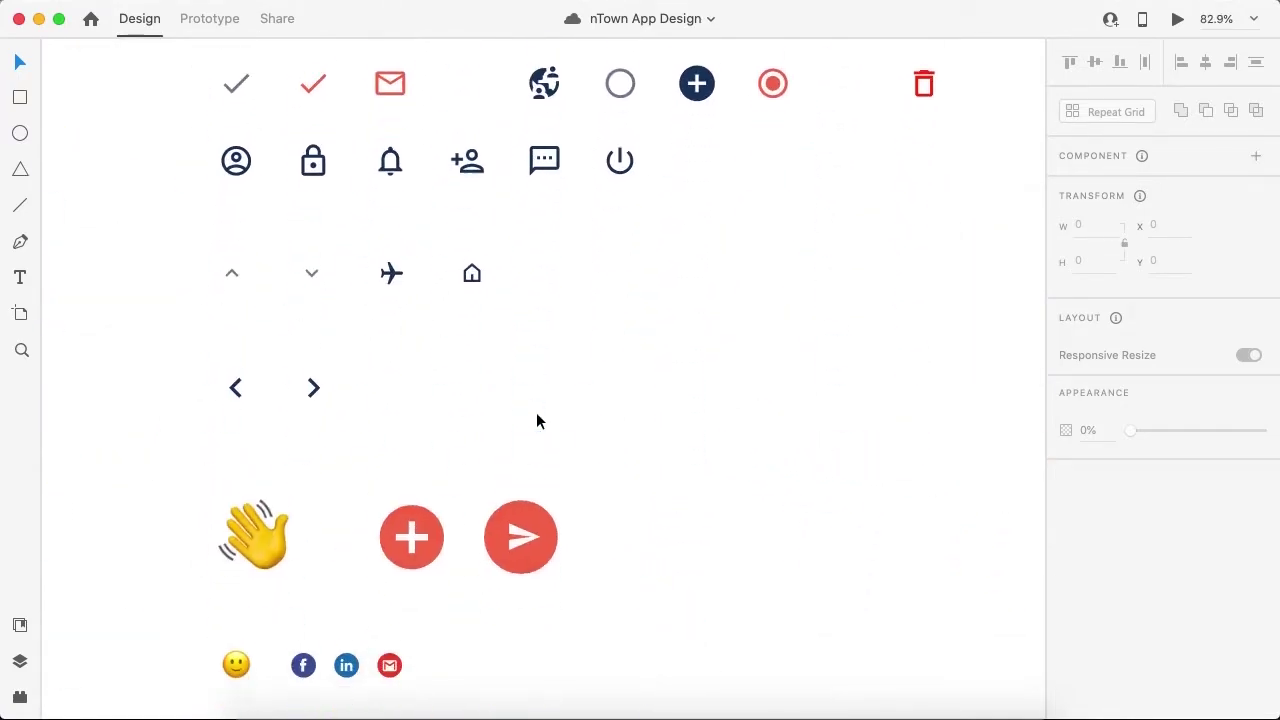
{"action": "scroll", "coordinate": [537, 421], "scroll_direction": "down", "scroll_amount": 4}
{"action": "scroll", "coordinate": [537, 421], "scroll_direction": "up", "scroll_amount": 7}
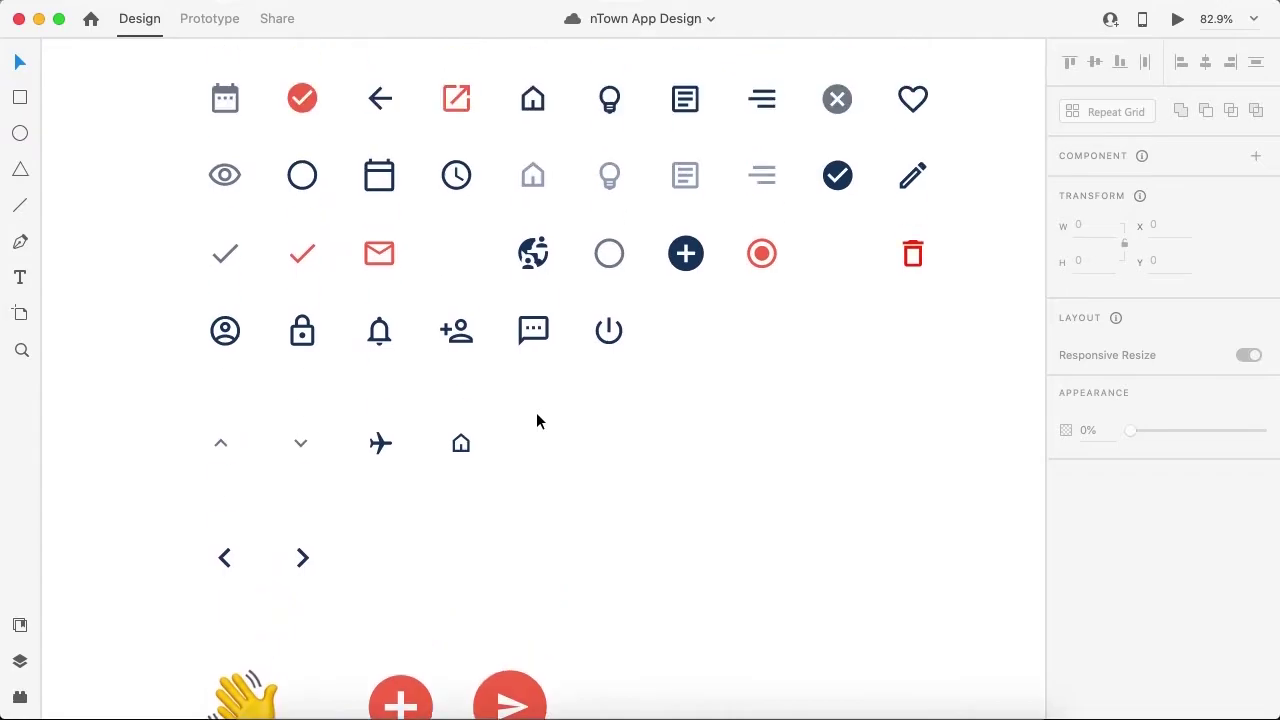
{"action": "scroll", "coordinate": [537, 421], "scroll_direction": "up", "scroll_amount": 1}
{"action": "scroll", "coordinate": [537, 421], "scroll_direction": "right", "scroll_amount": 10}
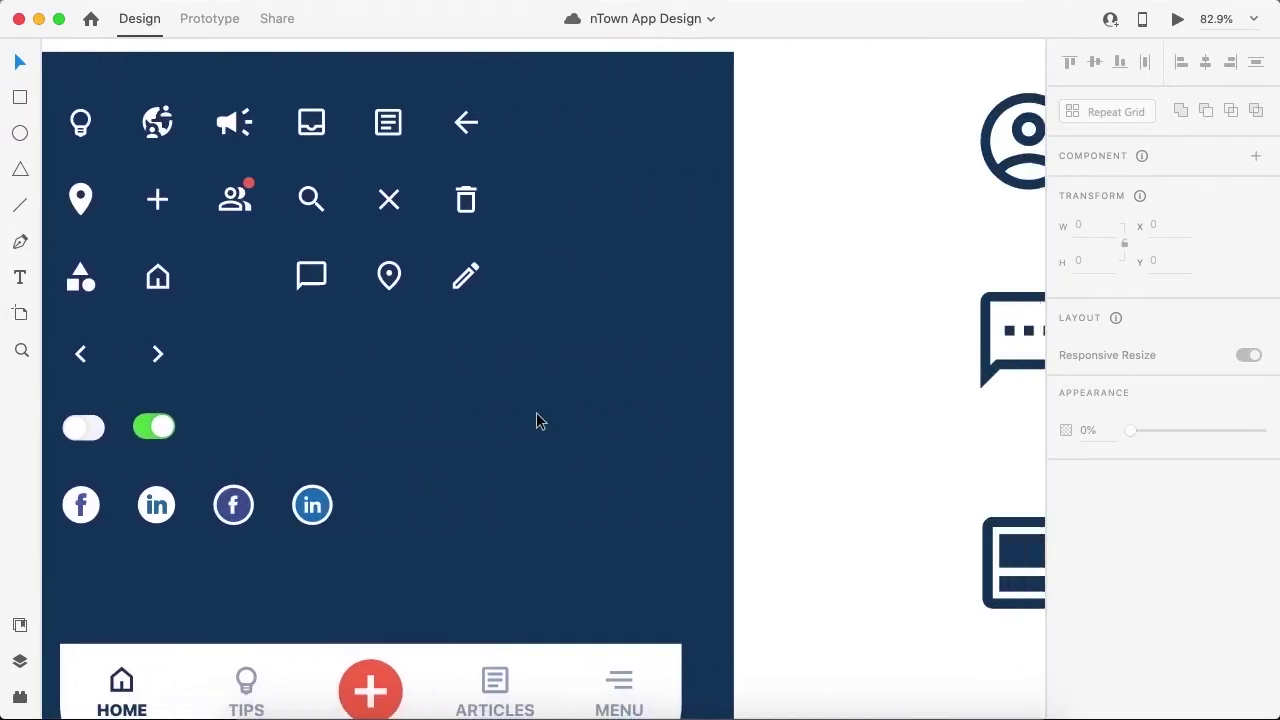
{"action": "scroll", "coordinate": [536, 421], "scroll_direction": "right", "scroll_amount": 5}
{"action": "scroll", "coordinate": [536, 421], "scroll_direction": "up", "scroll_amount": 1}
{"action": "scroll", "coordinate": [536, 421], "scroll_direction": "left", "scroll_amount": 10}
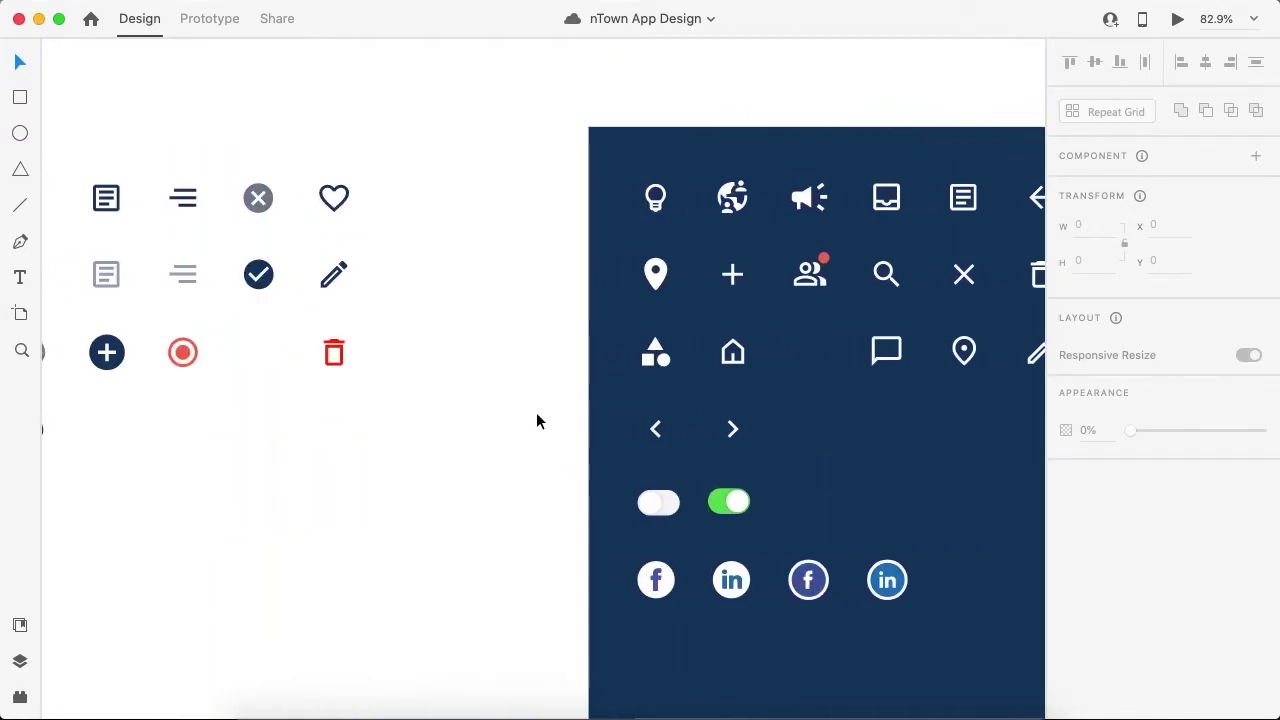
{"action": "scroll", "coordinate": [536, 421], "scroll_direction": "left", "scroll_amount": 6}
{"action": "scroll", "coordinate": [536, 421], "scroll_direction": "right", "scroll_amount": 10}
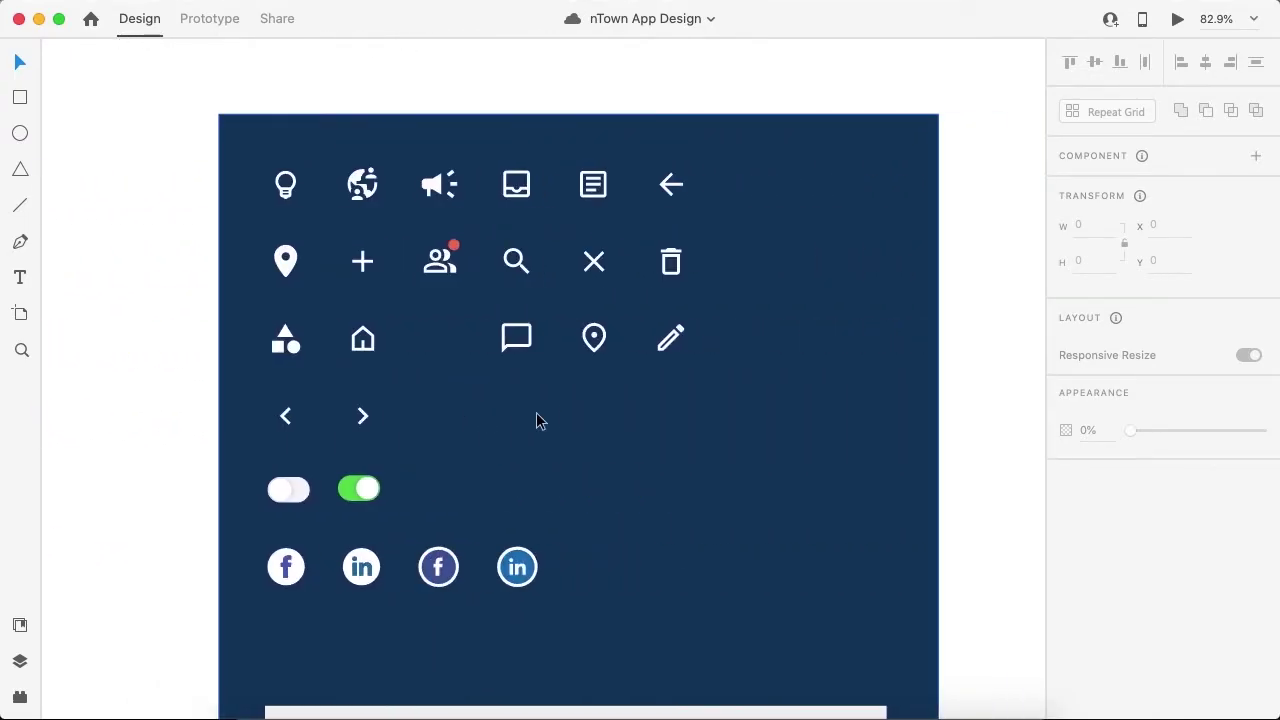
{"action": "scroll", "coordinate": [537, 421], "scroll_direction": "left", "scroll_amount": 3}
{"action": "scroll", "coordinate": [537, 421], "scroll_direction": "up", "scroll_amount": 1}
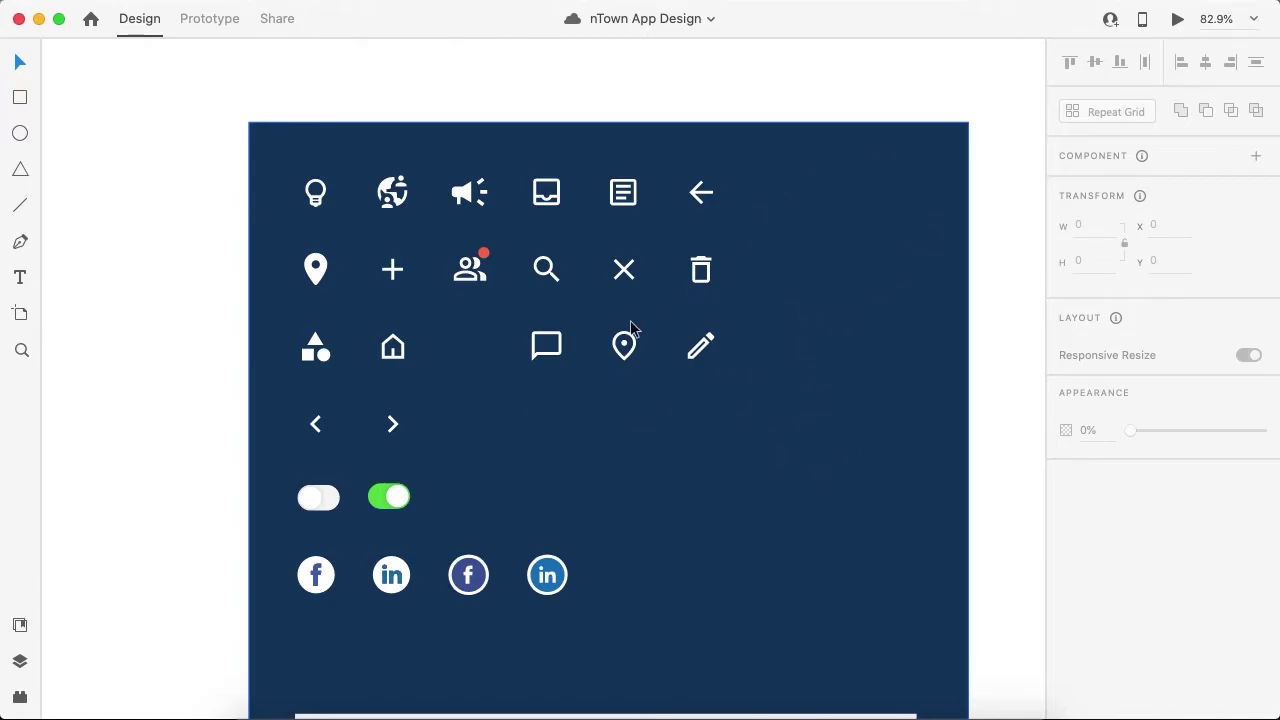
{"action": "scroll", "coordinate": [630, 321], "scroll_direction": "left", "scroll_amount": 3}
{"action": "scroll", "coordinate": [630, 321], "scroll_direction": "down", "scroll_amount": 5}
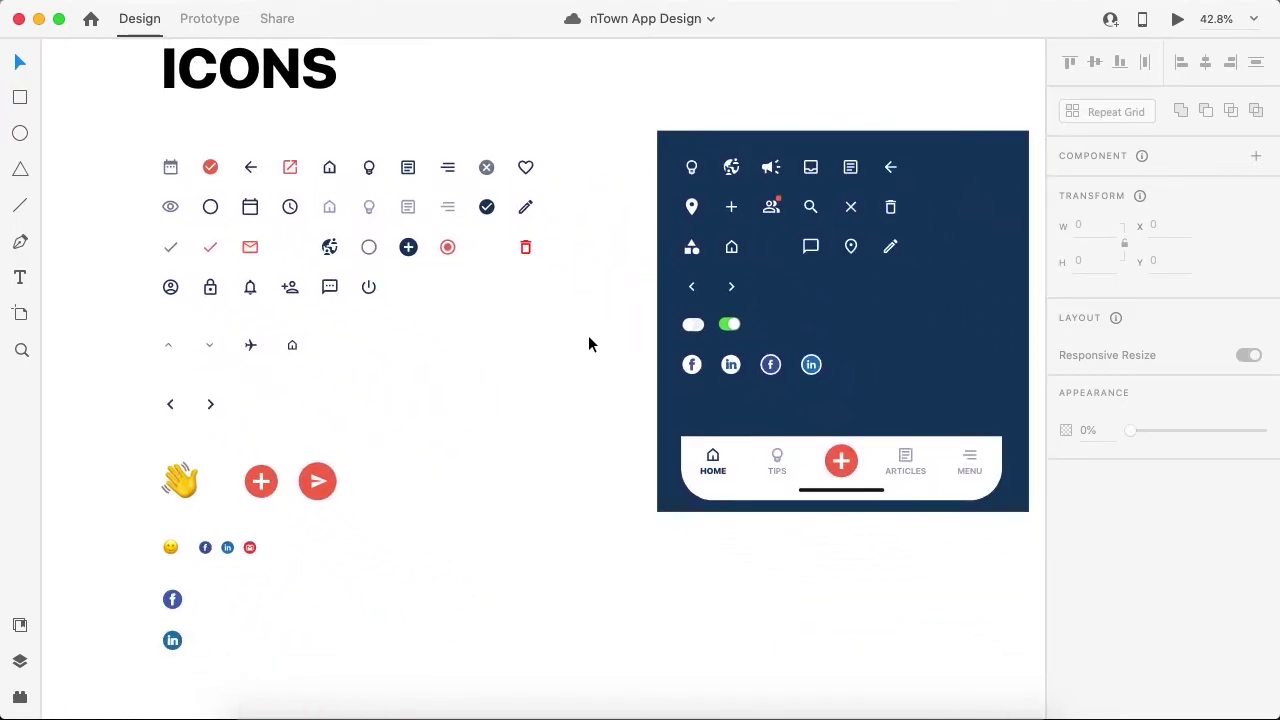
{"action": "scroll", "coordinate": [414, 302], "scroll_direction": "up", "scroll_amount": 5}
{"action": "scroll", "coordinate": [414, 310], "scroll_direction": "up", "scroll_amount": 3}
Show the Layers panel and select the calendar, check-circle and back-arrow icons to read their layer names
{"action": "left_click", "coordinate": [424, 320]}
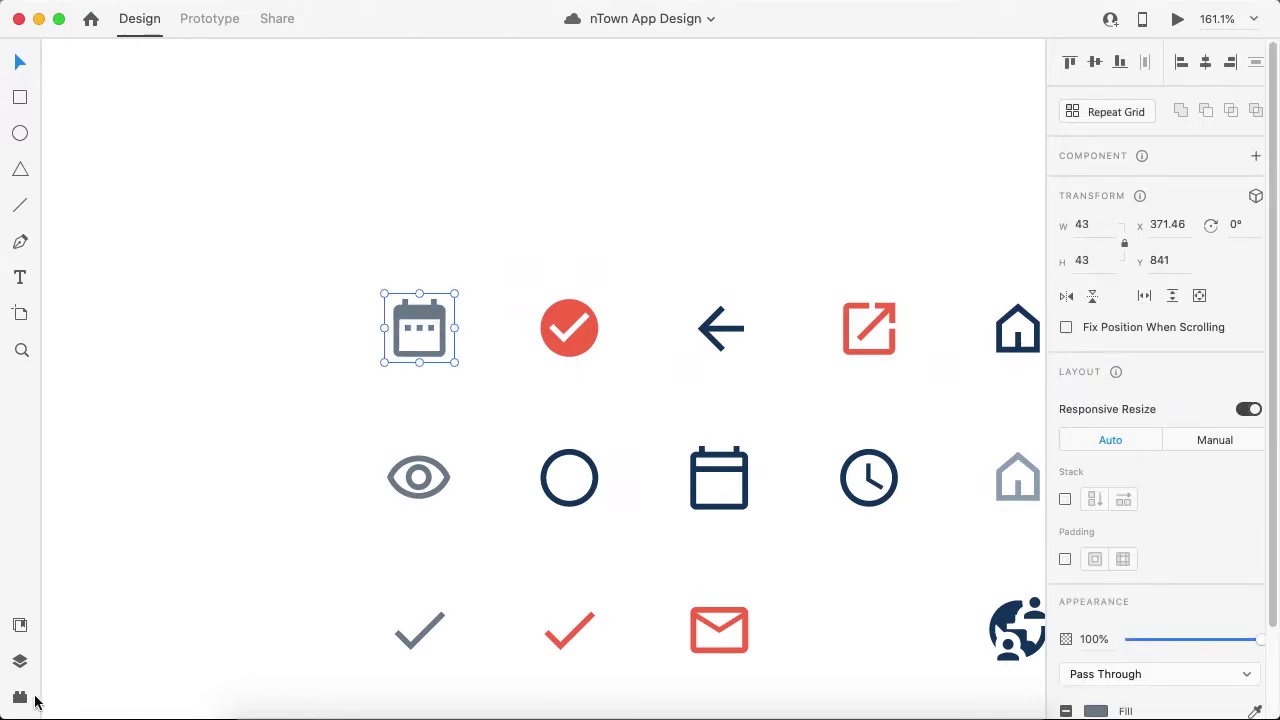
{"action": "left_click", "coordinate": [20, 661]}
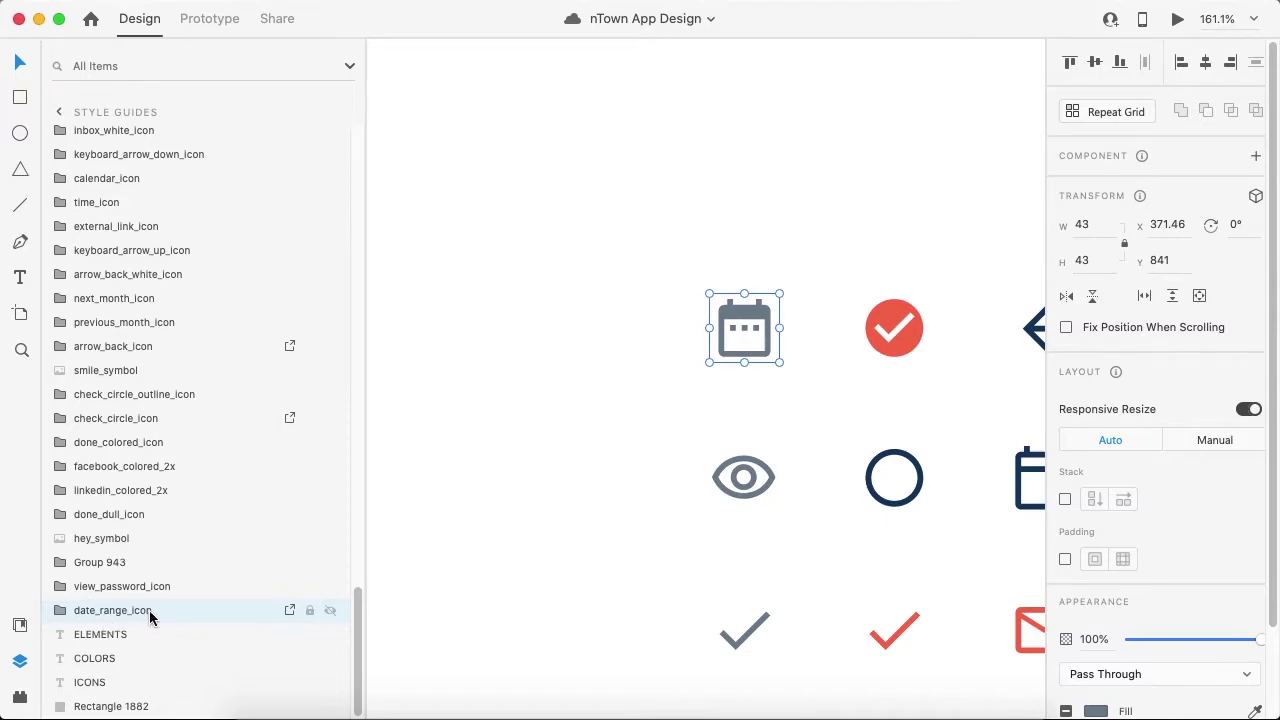
{"action": "scroll", "coordinate": [623, 355], "scroll_direction": "right", "scroll_amount": 5}
{"action": "left_click", "coordinate": [623, 355]}
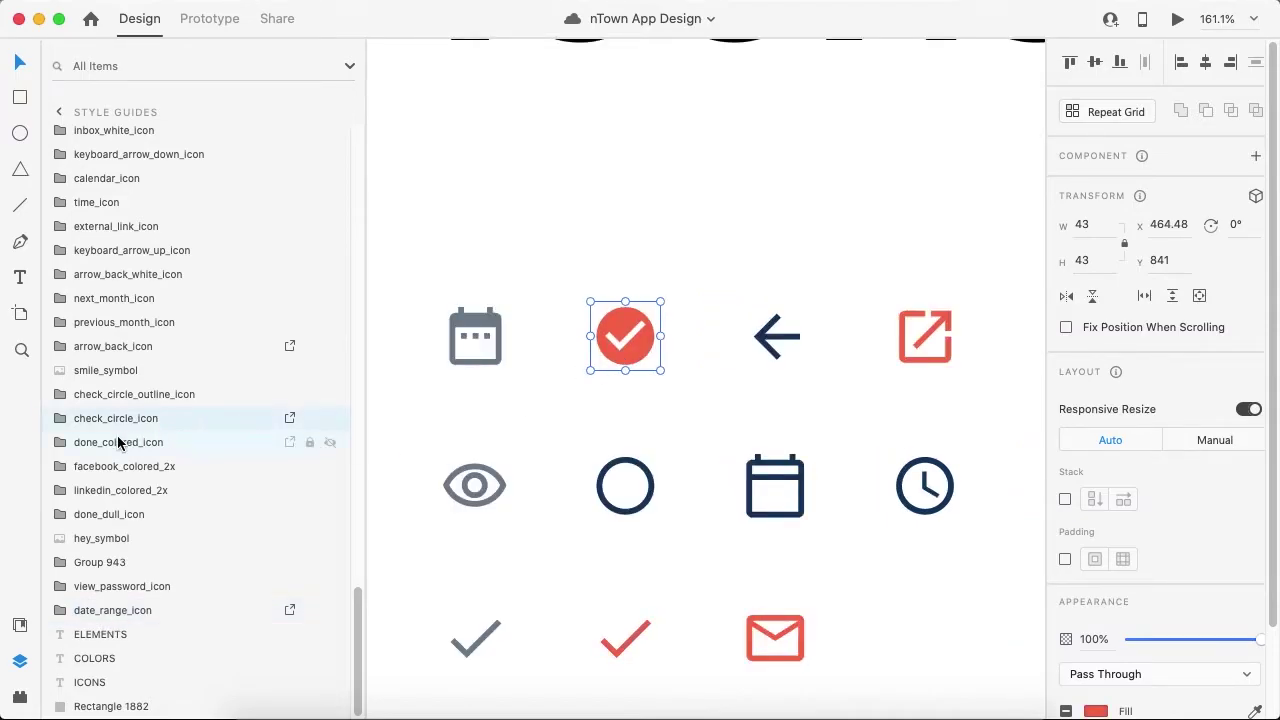
{"action": "left_click", "coordinate": [777, 337]}
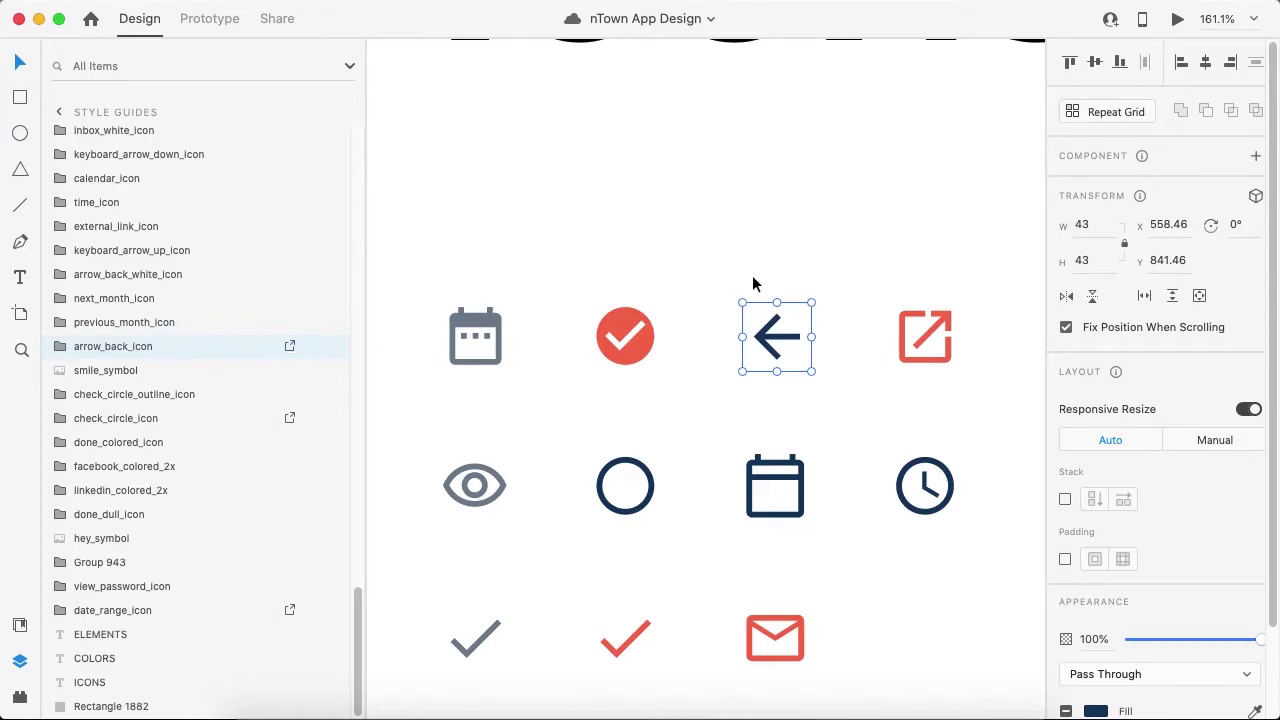
{"action": "scroll", "coordinate": [752, 282], "scroll_direction": "down", "scroll_amount": 10}
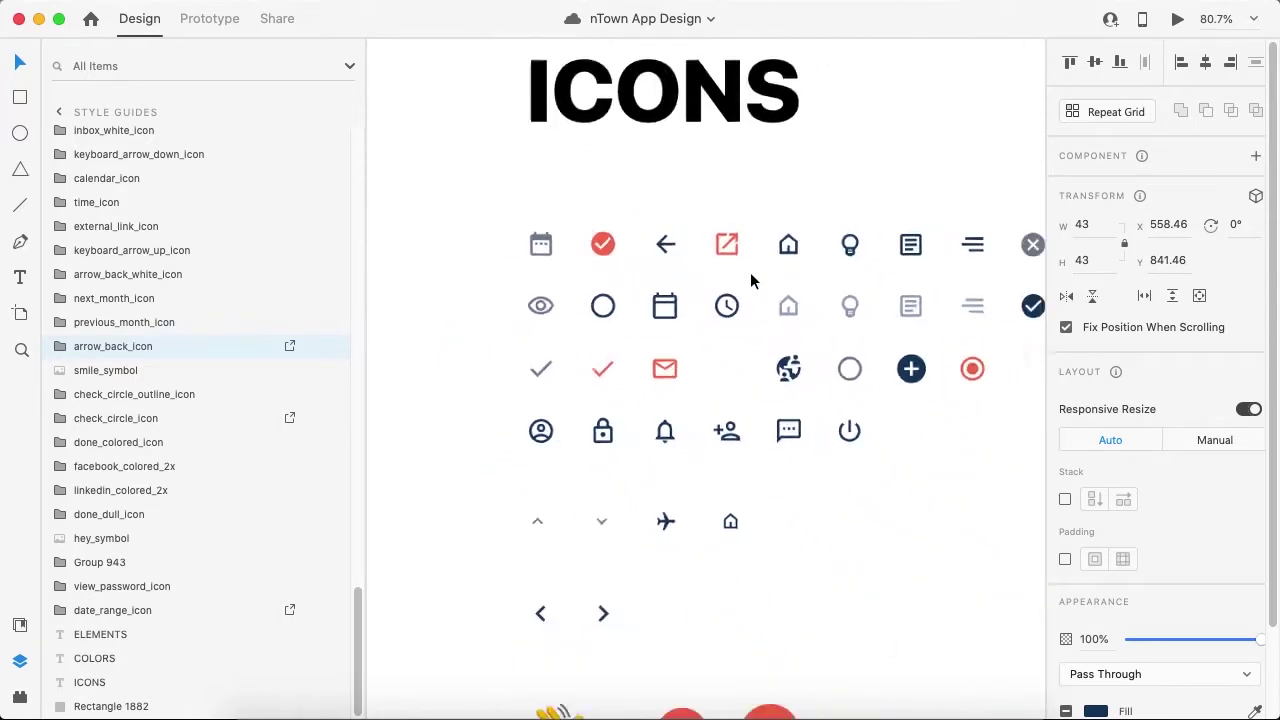
{"action": "scroll", "coordinate": [752, 272], "scroll_direction": "right", "scroll_amount": 5}
{"action": "scroll", "coordinate": [753, 271], "scroll_direction": "up", "scroll_amount": 5}
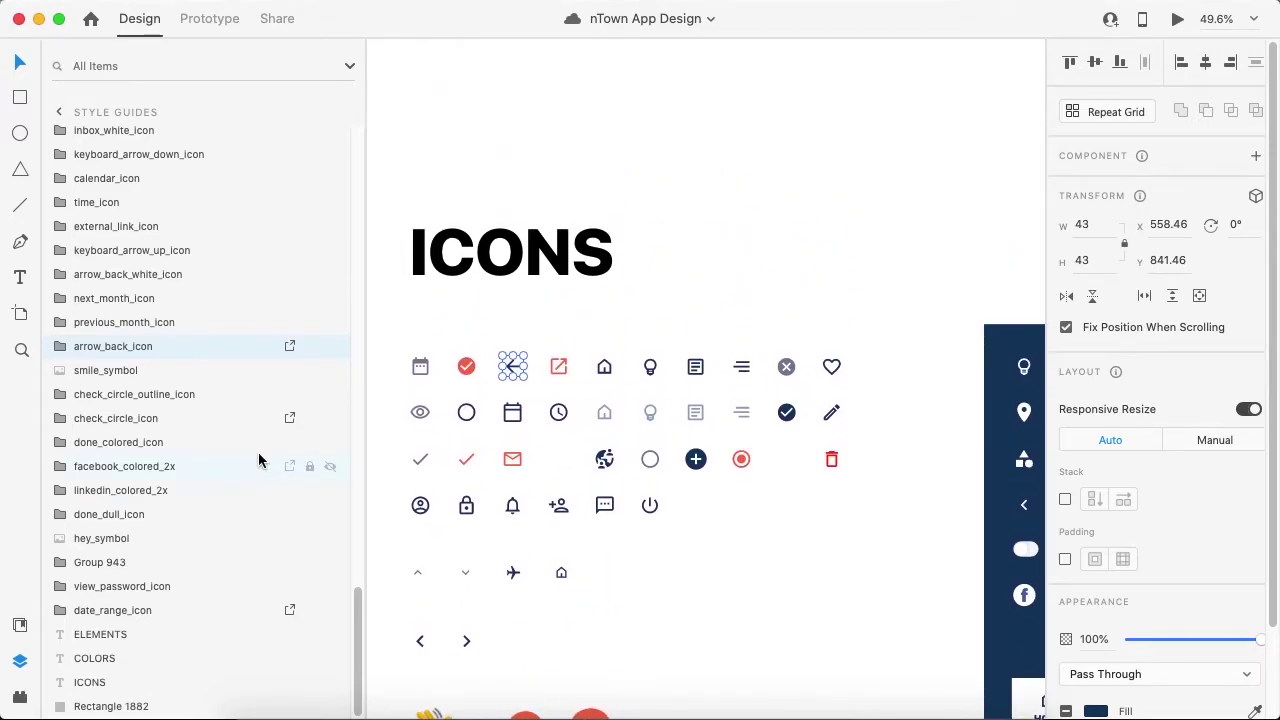
{"action": "scroll", "coordinate": [589, 297], "scroll_direction": "down", "scroll_amount": 4}
Close the Layers panel and clear the back-arrow icon selection
{"action": "left_click", "coordinate": [30, 660]}
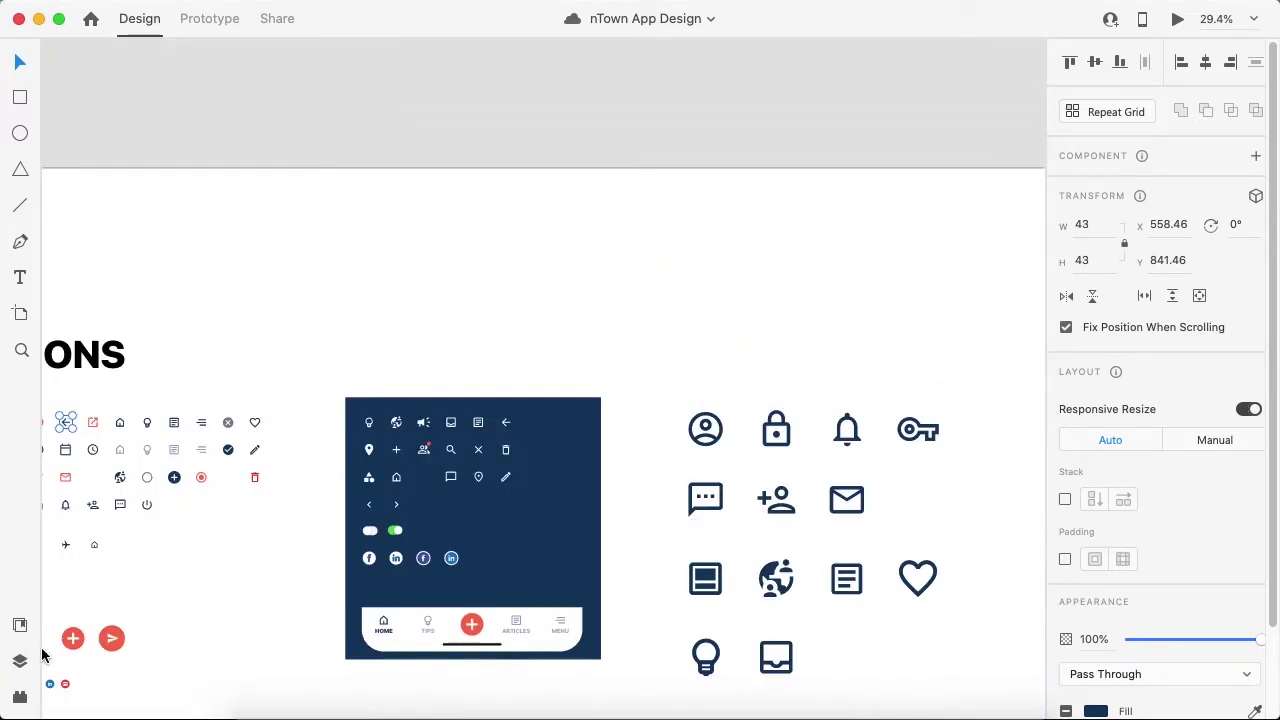
{"action": "scroll", "coordinate": [788, 217], "scroll_direction": "down", "scroll_amount": 3}
{"action": "scroll", "coordinate": [788, 217], "scroll_direction": "left", "scroll_amount": 2}
{"action": "left_click", "coordinate": [788, 217]}
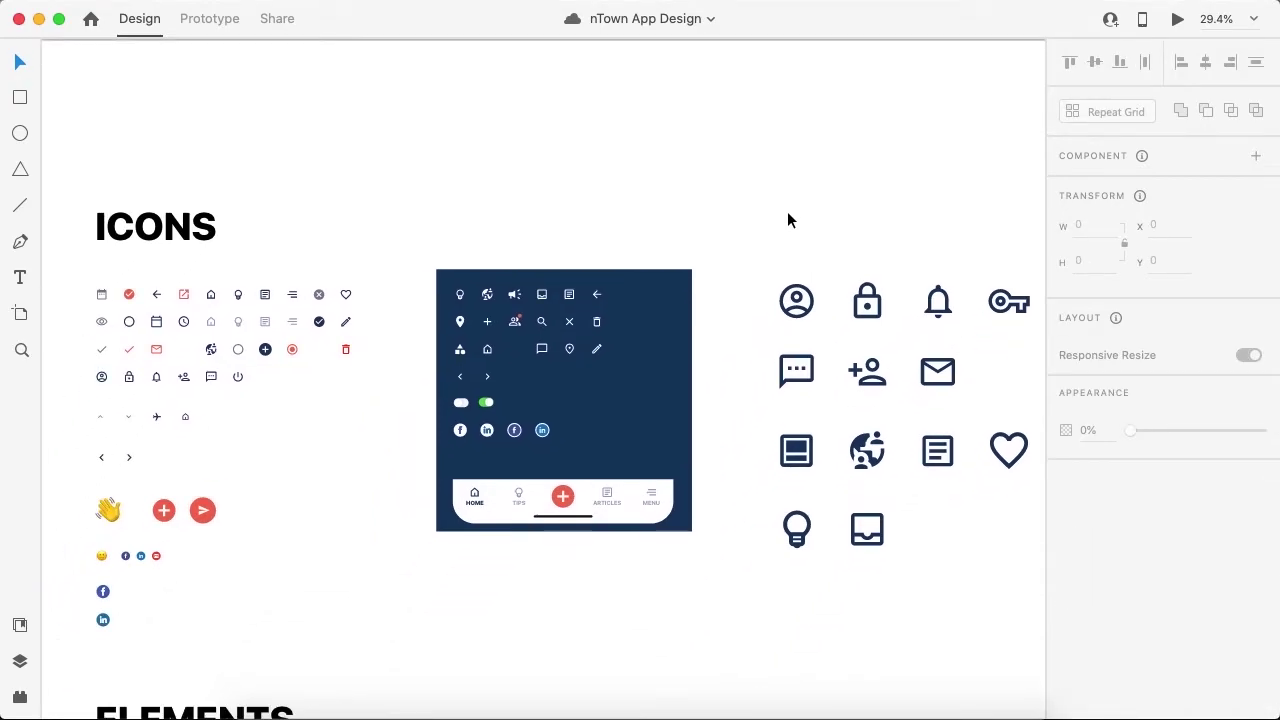
{"action": "scroll", "coordinate": [787, 220], "scroll_direction": "right", "scroll_amount": 1}
{"action": "scroll", "coordinate": [787, 220], "scroll_direction": "down", "scroll_amount": 3}
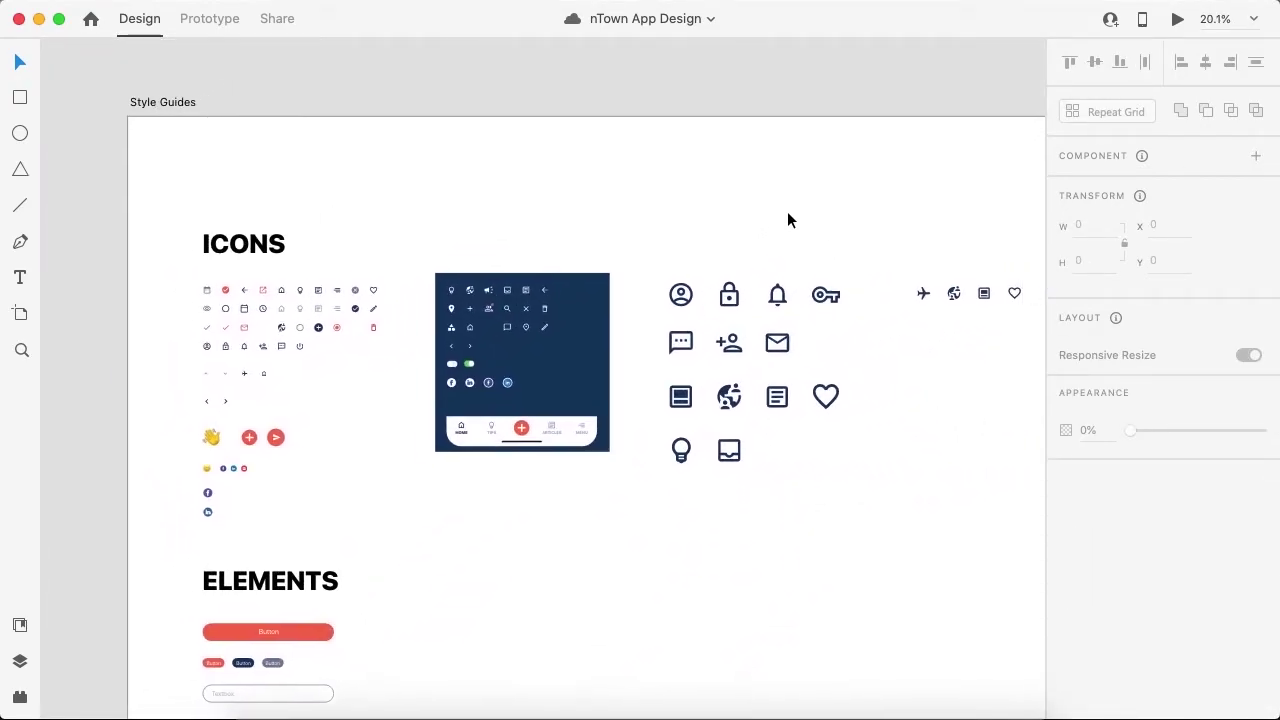
{"action": "scroll", "coordinate": [787, 220], "scroll_direction": "right", "scroll_amount": 1}
{"action": "scroll", "coordinate": [787, 220], "scroll_direction": "right", "scroll_amount": 1}
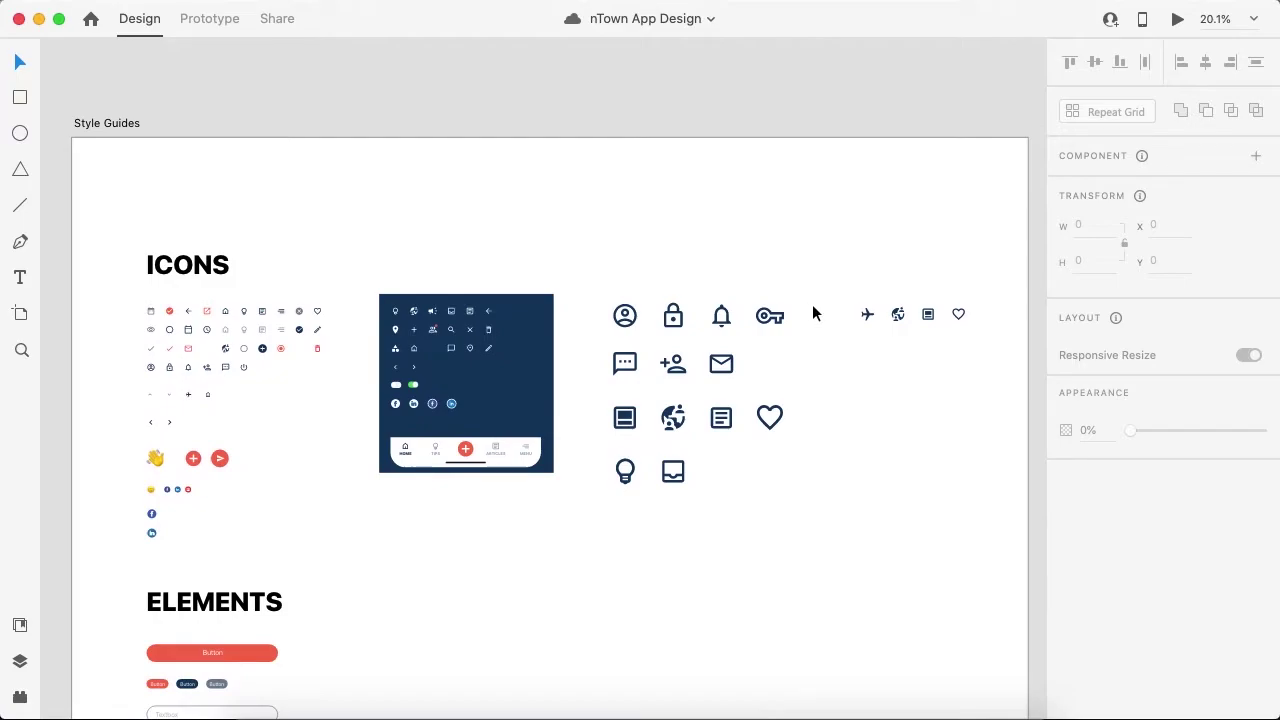
{"action": "scroll", "coordinate": [983, 552], "scroll_direction": "down", "scroll_amount": 1}
{"action": "scroll", "coordinate": [983, 552], "scroll_direction": "left", "scroll_amount": 1}
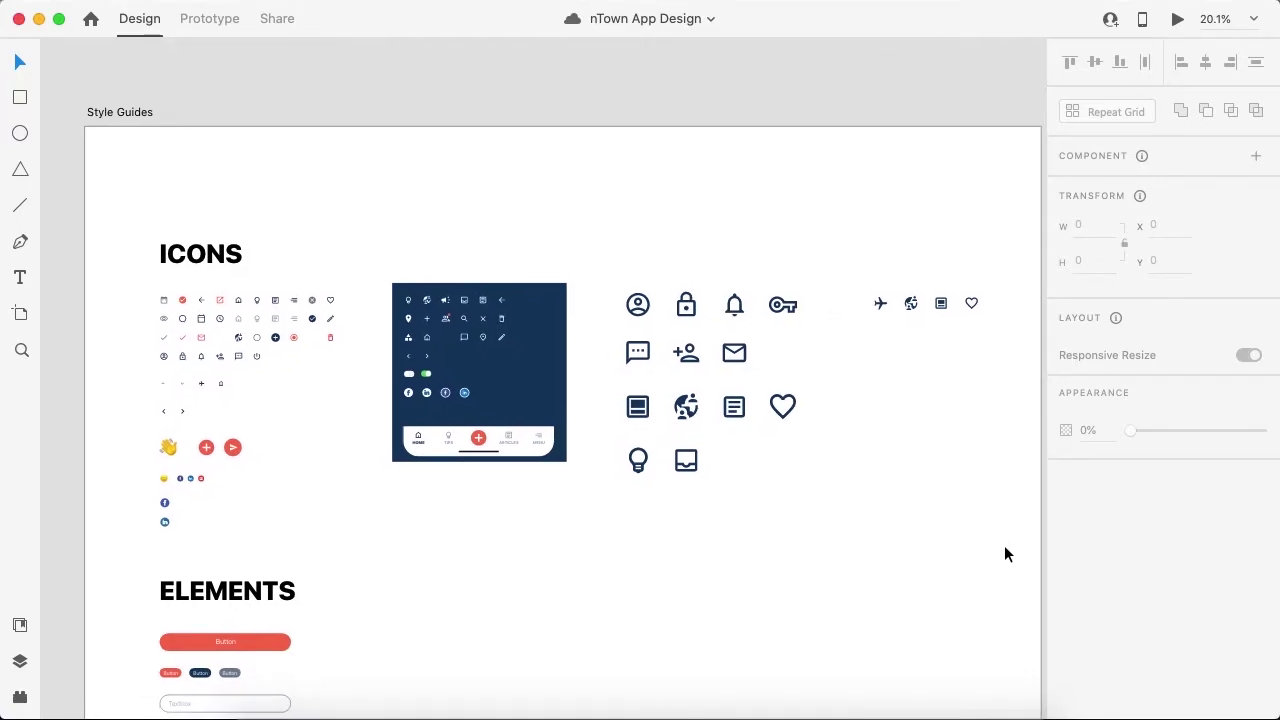
Marquee-select the icons, nudge them down (Y 778 to 816), and select the whole icons group
{"action": "left_click_drag", "start_coordinate": [1004, 545], "coordinate": [134, 282]}
{"action": "scroll", "coordinate": [444, 342], "scroll_direction": "up", "scroll_amount": 5}
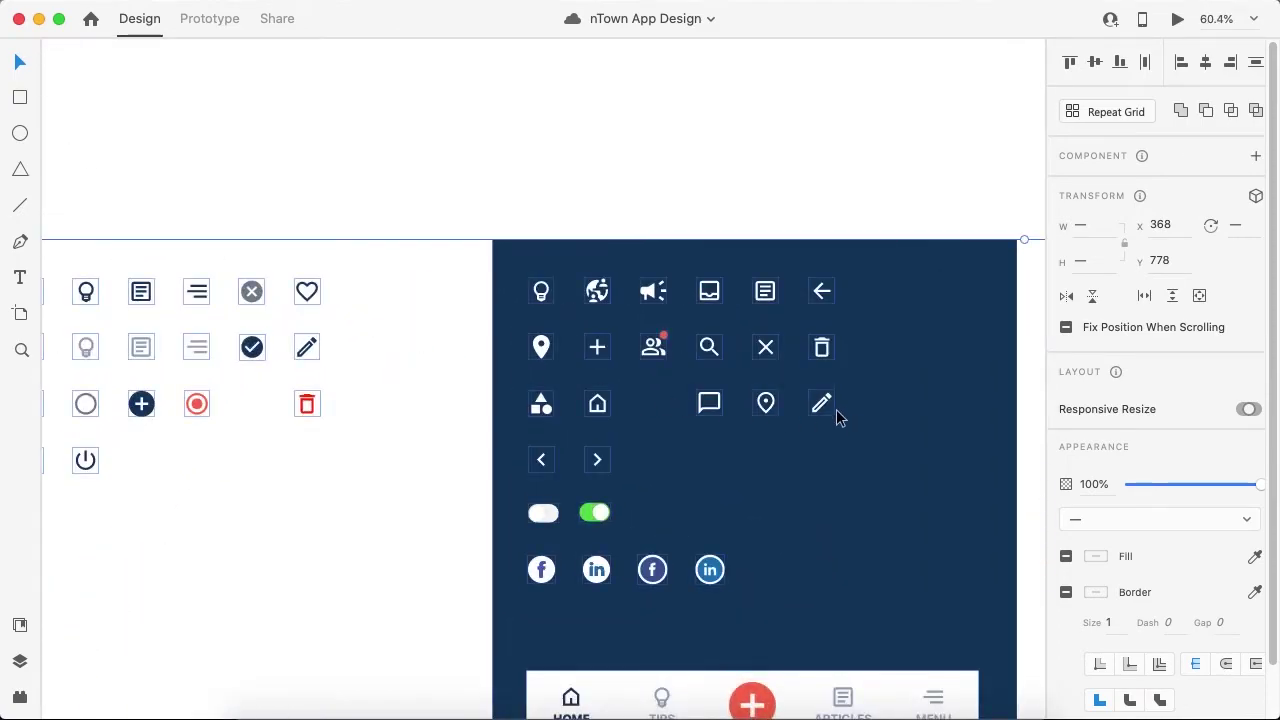
{"action": "scroll", "coordinate": [836, 409], "scroll_direction": "down", "scroll_amount": 2}
{"action": "scroll", "coordinate": [836, 409], "scroll_direction": "right", "scroll_amount": 2}
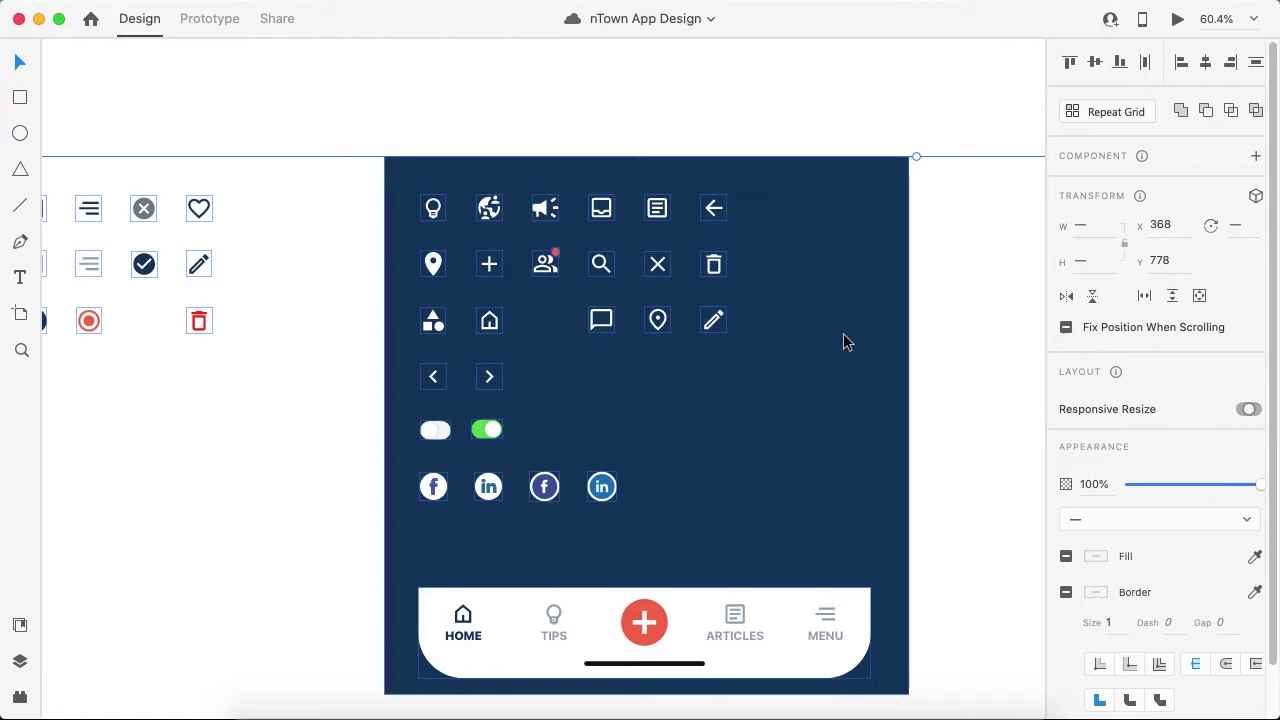
{"action": "key", "text": "shift+Down"}
{"action": "key", "text": "shift+Down"}
{"action": "key", "text": "shift+Down"}
{"action": "key", "text": "shift+Down"}
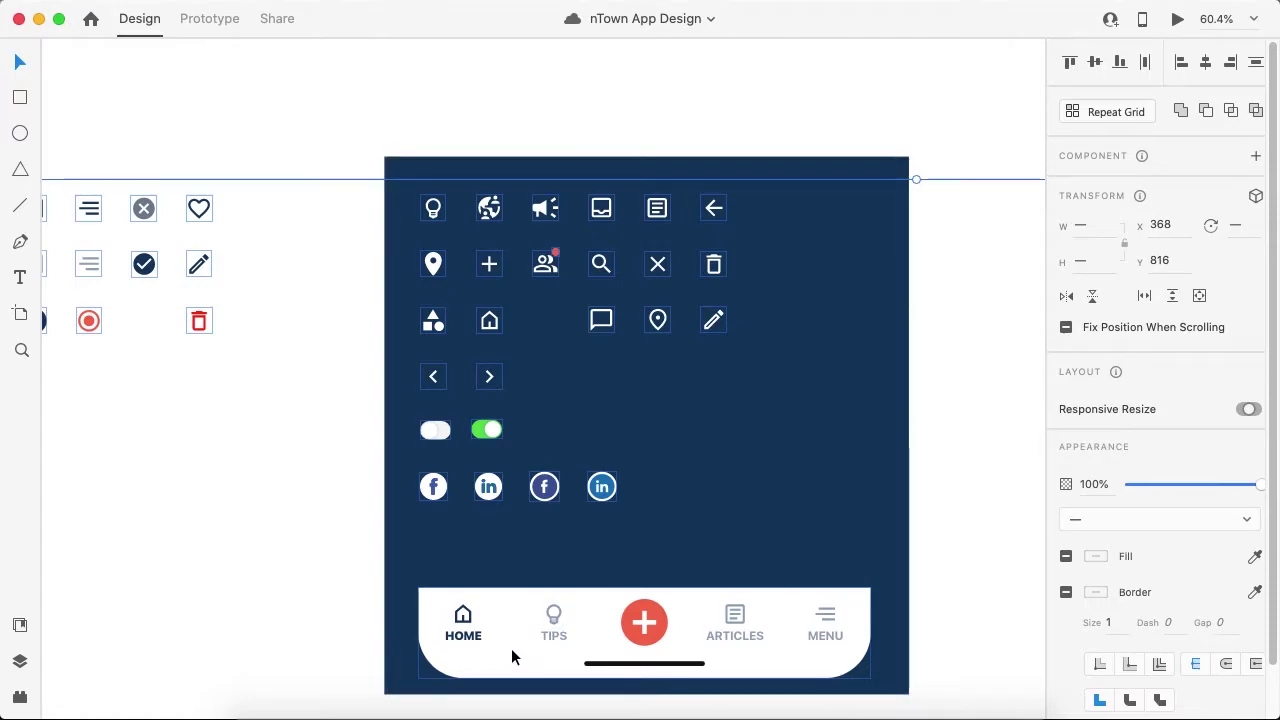
{"action": "scroll", "coordinate": [712, 320], "scroll_direction": "down", "scroll_amount": 5}
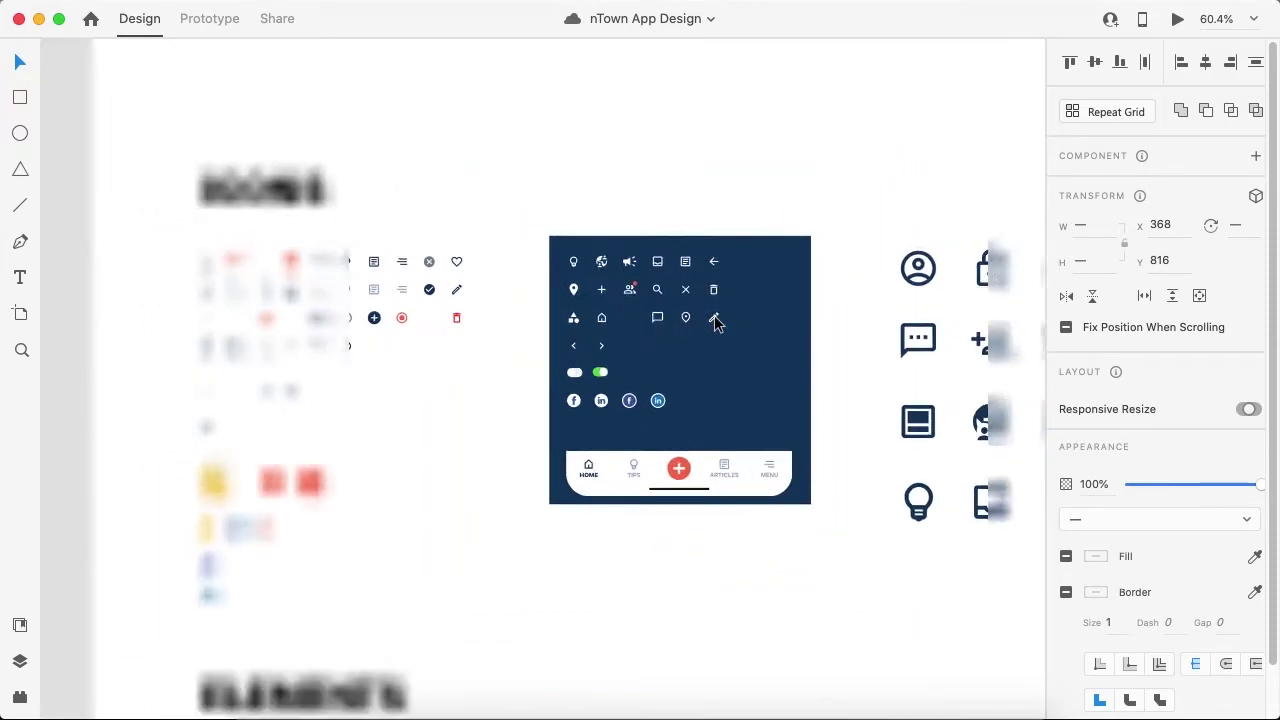
{"action": "left_click", "coordinate": [709, 335]}
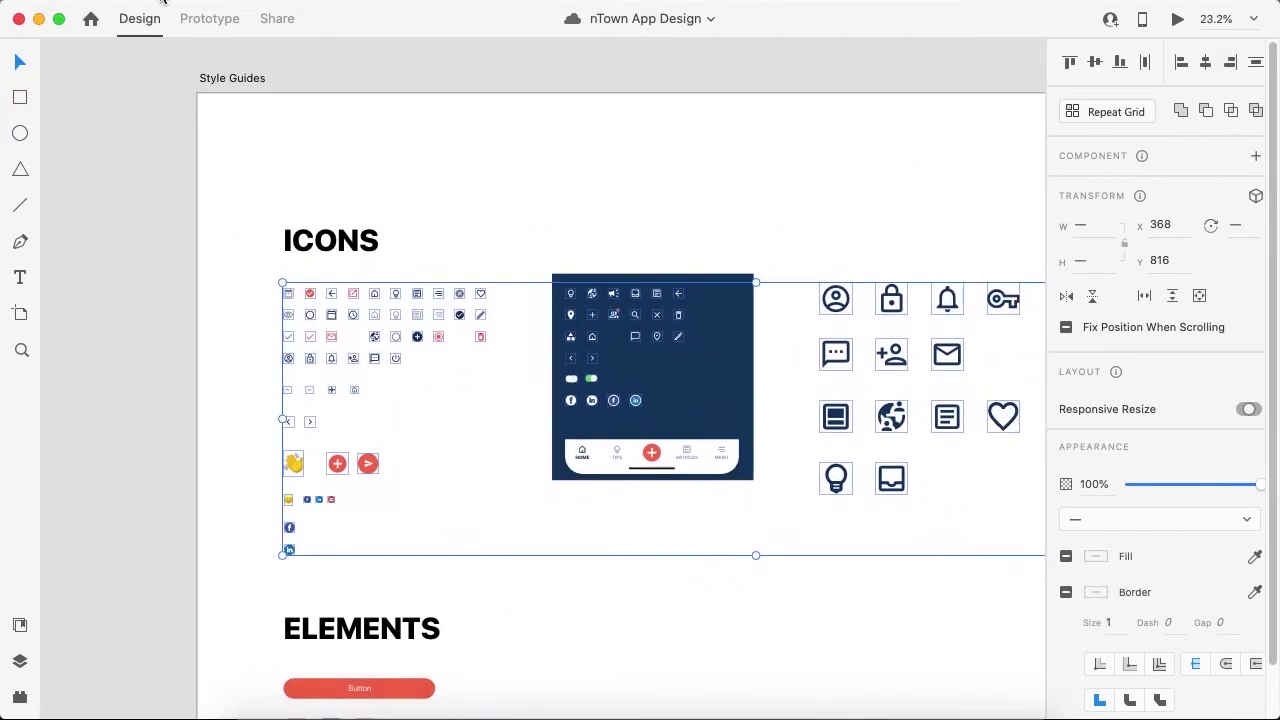
Export the selected icons via File > Export > Selected with Desktop as the destination
{"action": "left_click", "coordinate": [110, 8]}
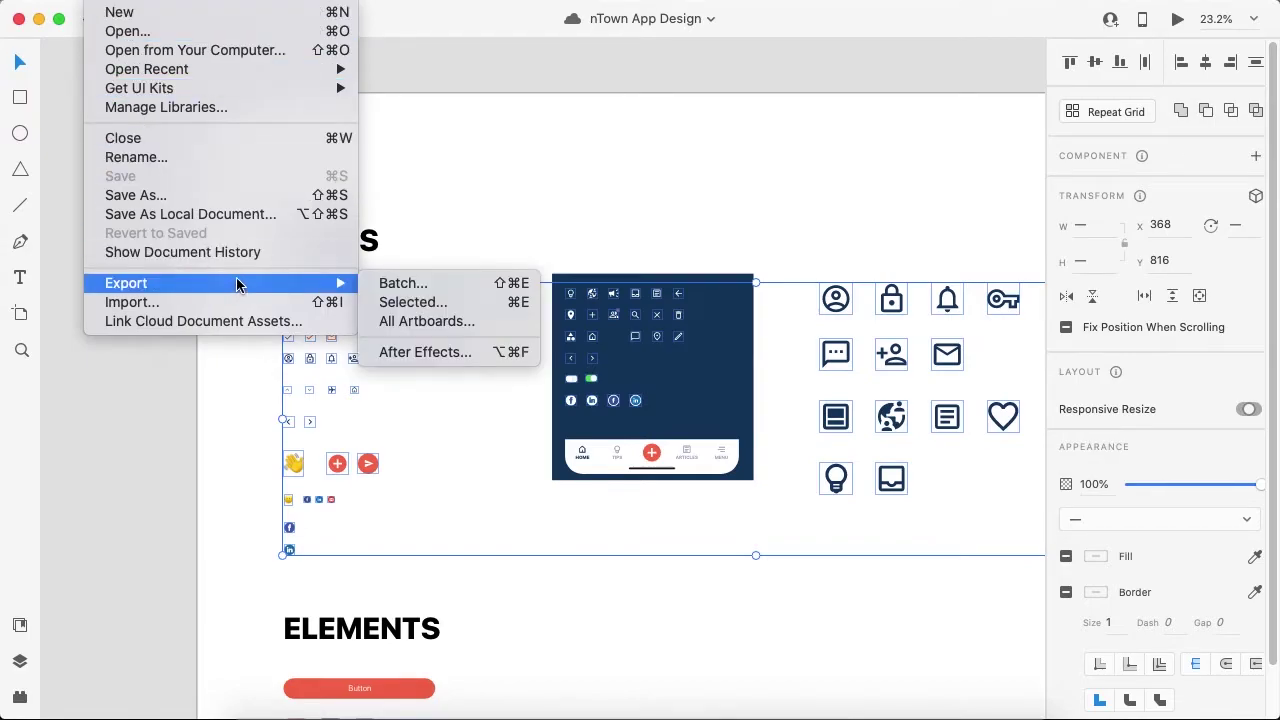
{"action": "mouse_move", "coordinate": [300, 284]}
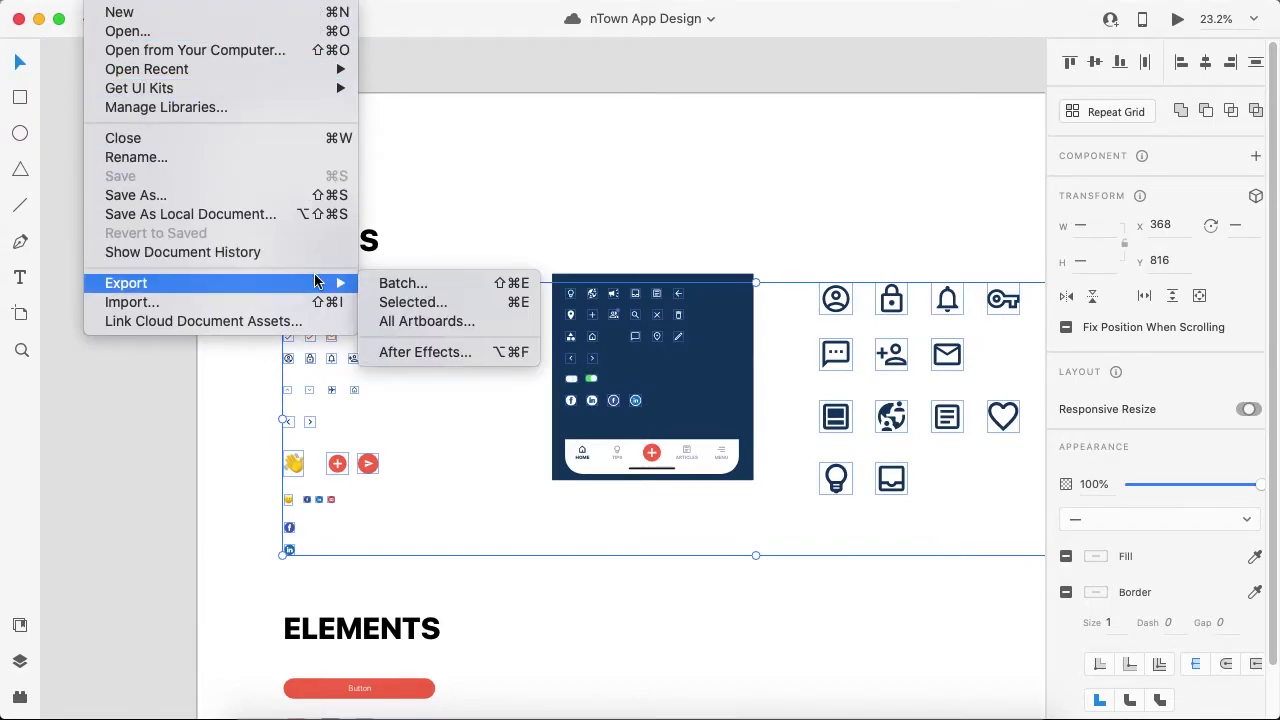
{"action": "left_click", "coordinate": [413, 303]}
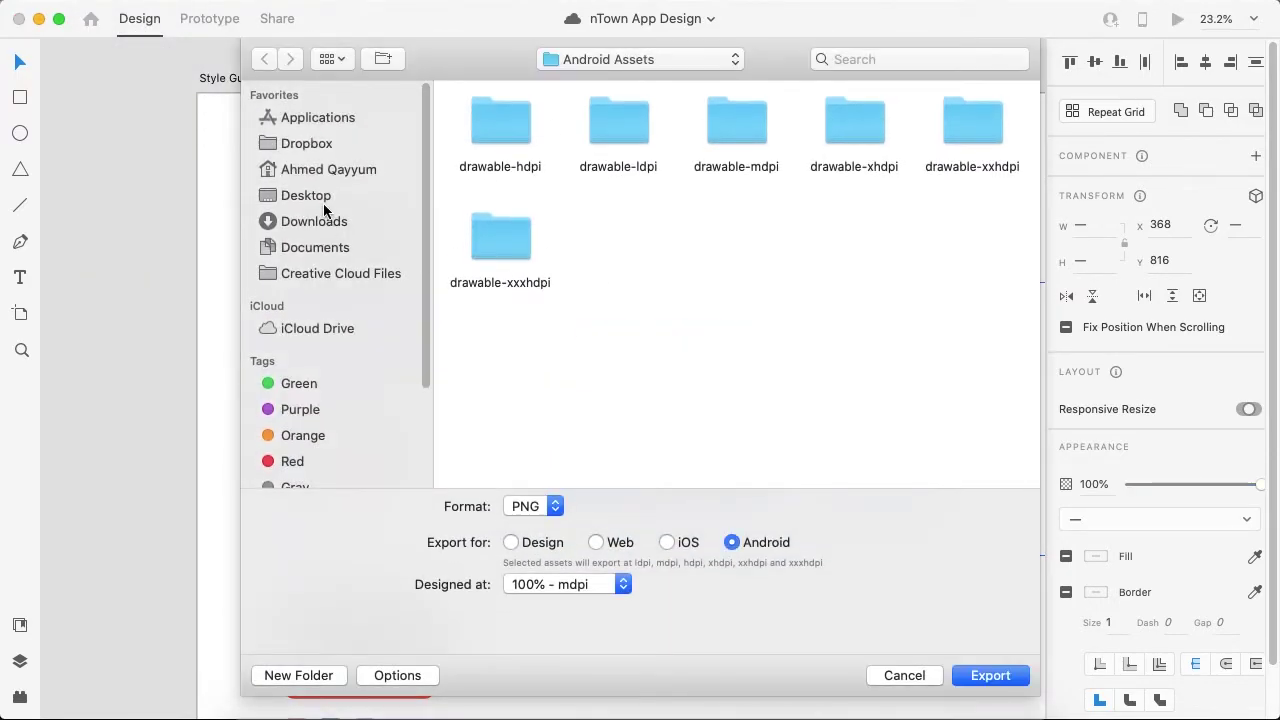
{"action": "left_click", "coordinate": [324, 198]}
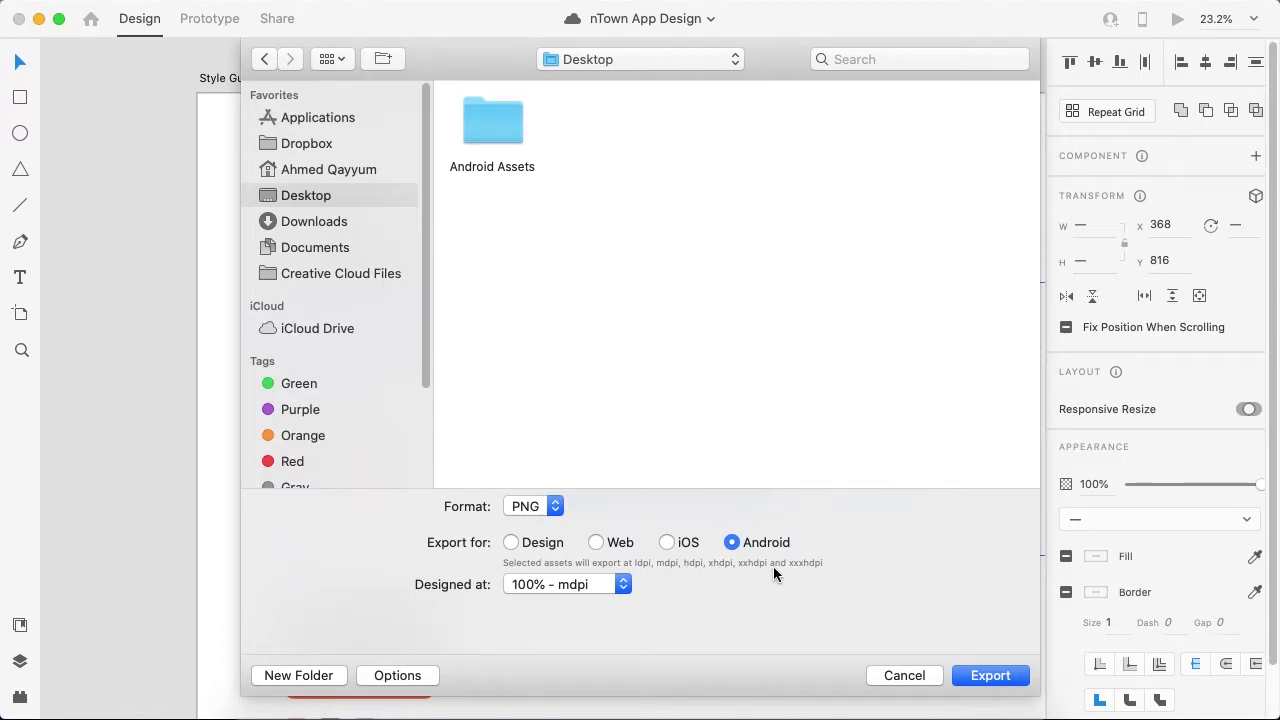
Try iOS, then set the export back to Android PNG at 100% - mdpi and begin a new folder
{"action": "left_click", "coordinate": [668, 542]}
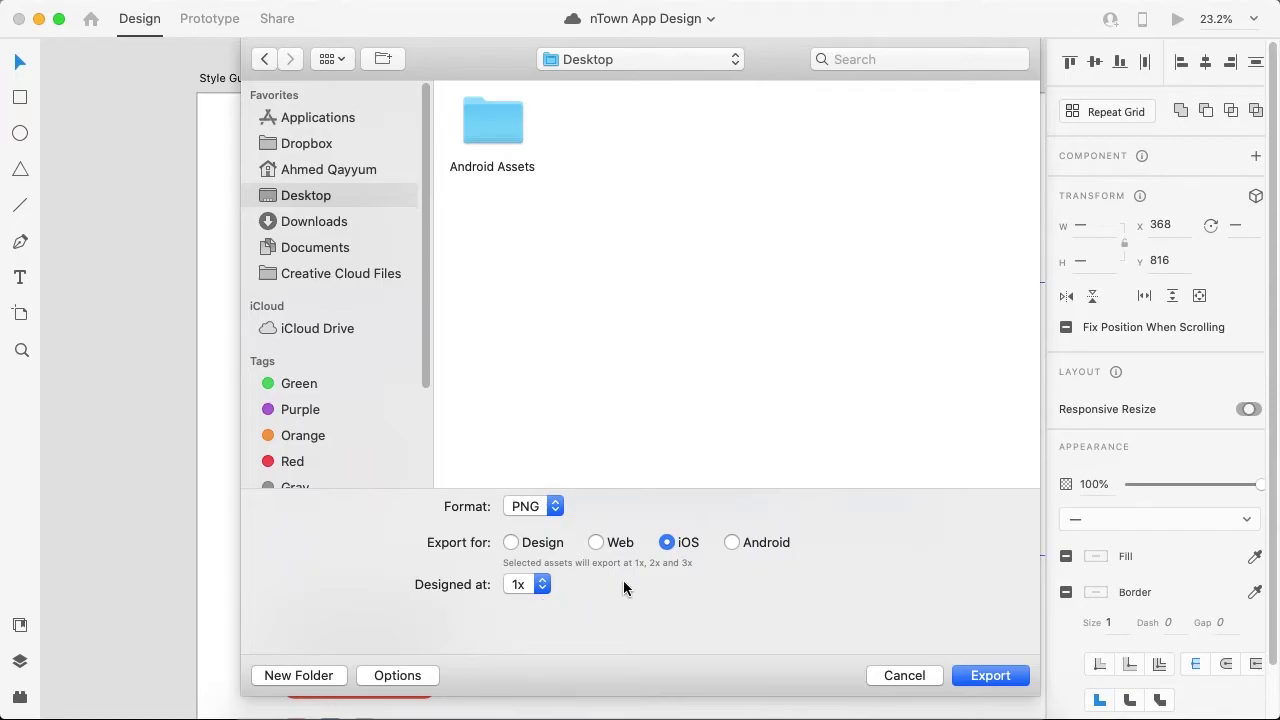
{"action": "left_click", "coordinate": [672, 544]}
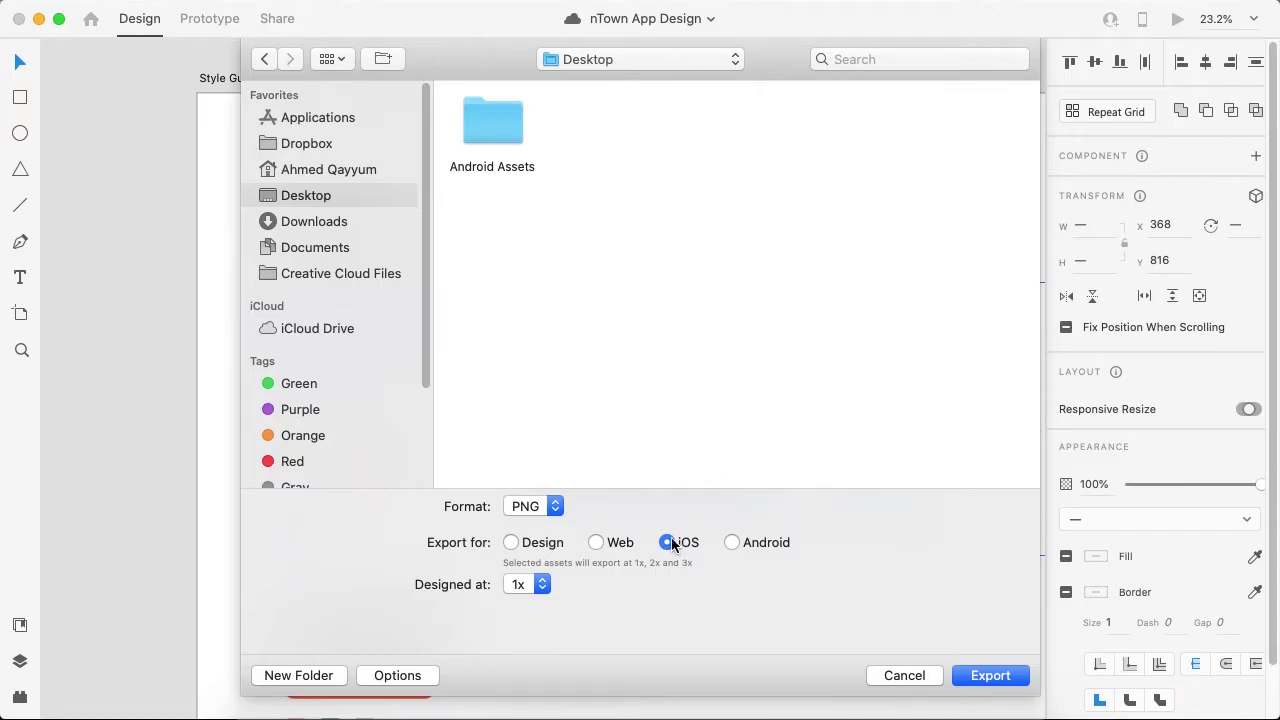
{"action": "left_click", "coordinate": [733, 542]}
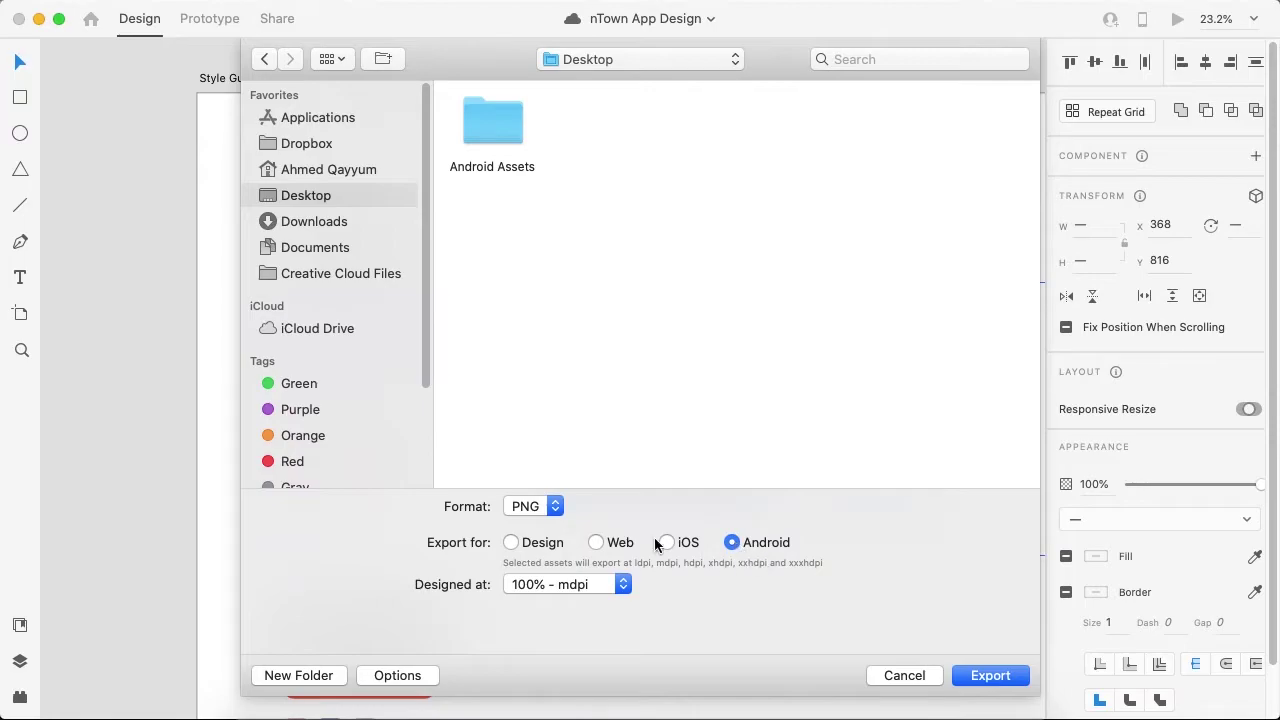
{"action": "left_click", "coordinate": [322, 680]}
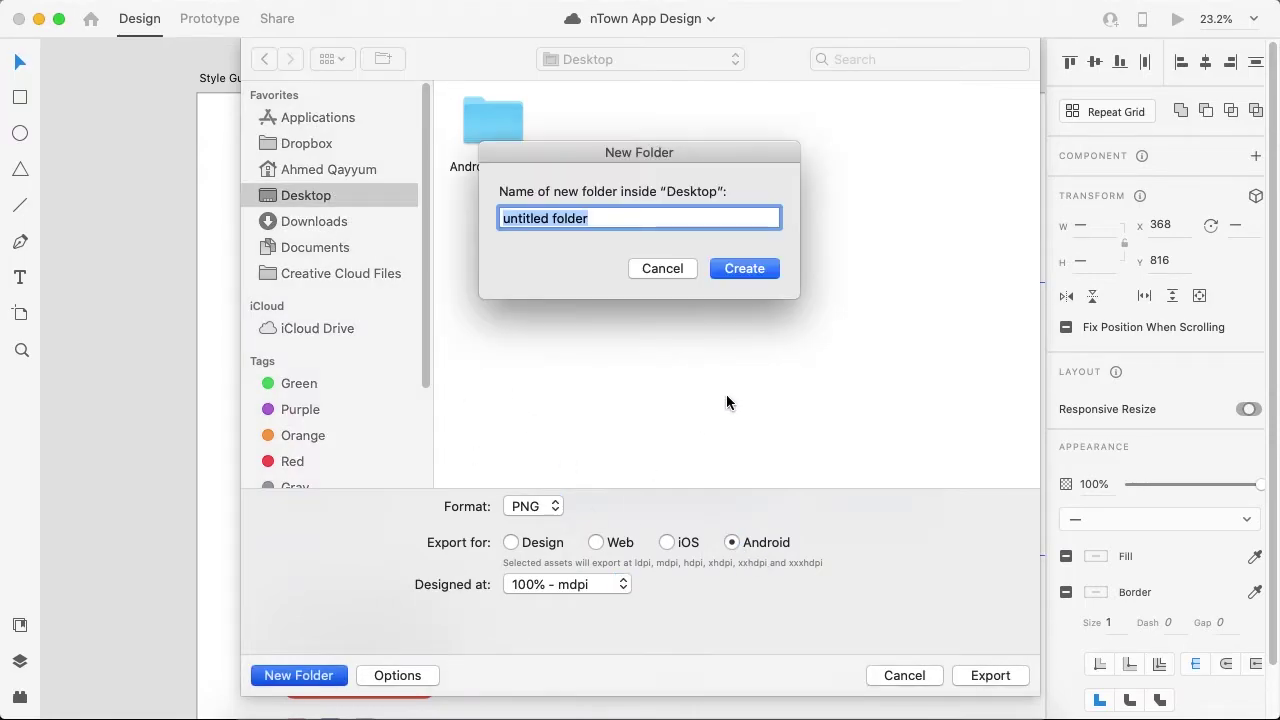
Create the Desktop folder 'nTown Android Assets' and export the Android PNG icons into it
{"action": "type", "text": "nTon"}
{"action": "key", "text": "BackSpace"}
{"action": "type", "text": "w"}
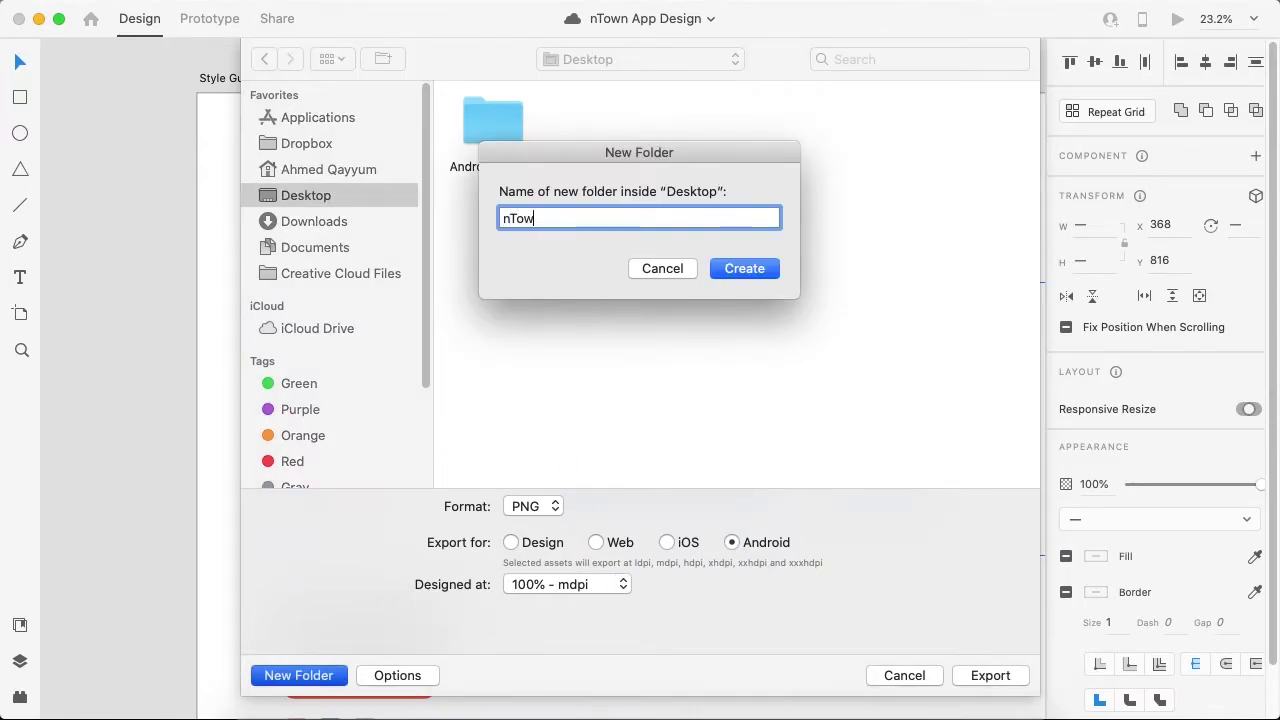
{"action": "type", "text": "n Android Aset"}
{"action": "key", "text": "BackSpace"}
{"action": "type", "text": "s"}
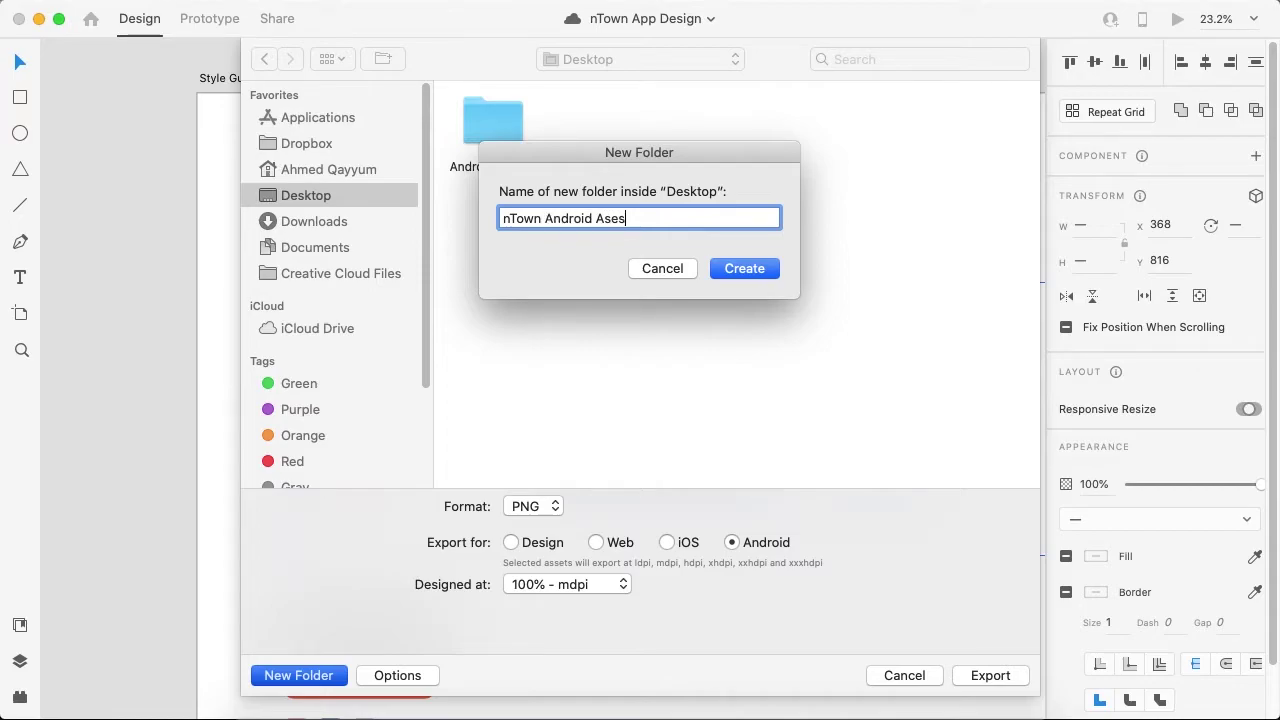
{"action": "key", "text": "BackSpace"}
{"action": "key", "text": "BackSpace"}
{"action": "type", "text": "se"}
{"action": "key", "text": "Return"}
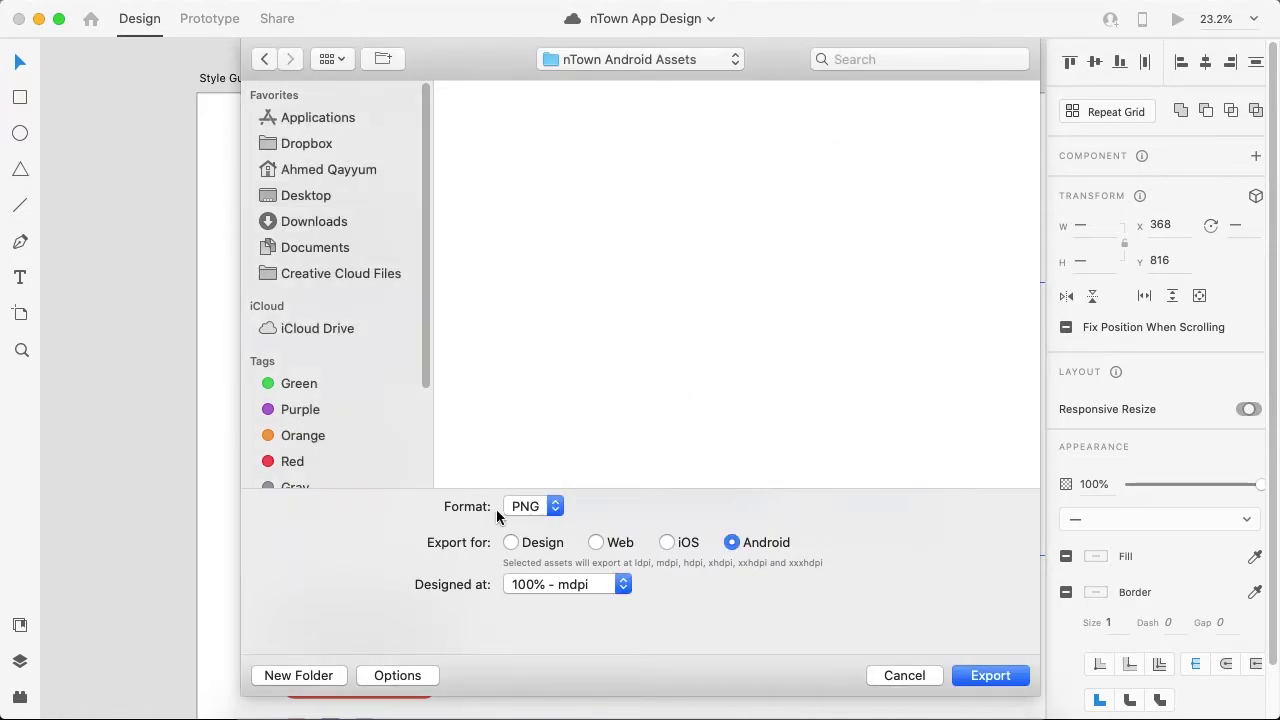
{"action": "left_click", "coordinate": [986, 675]}
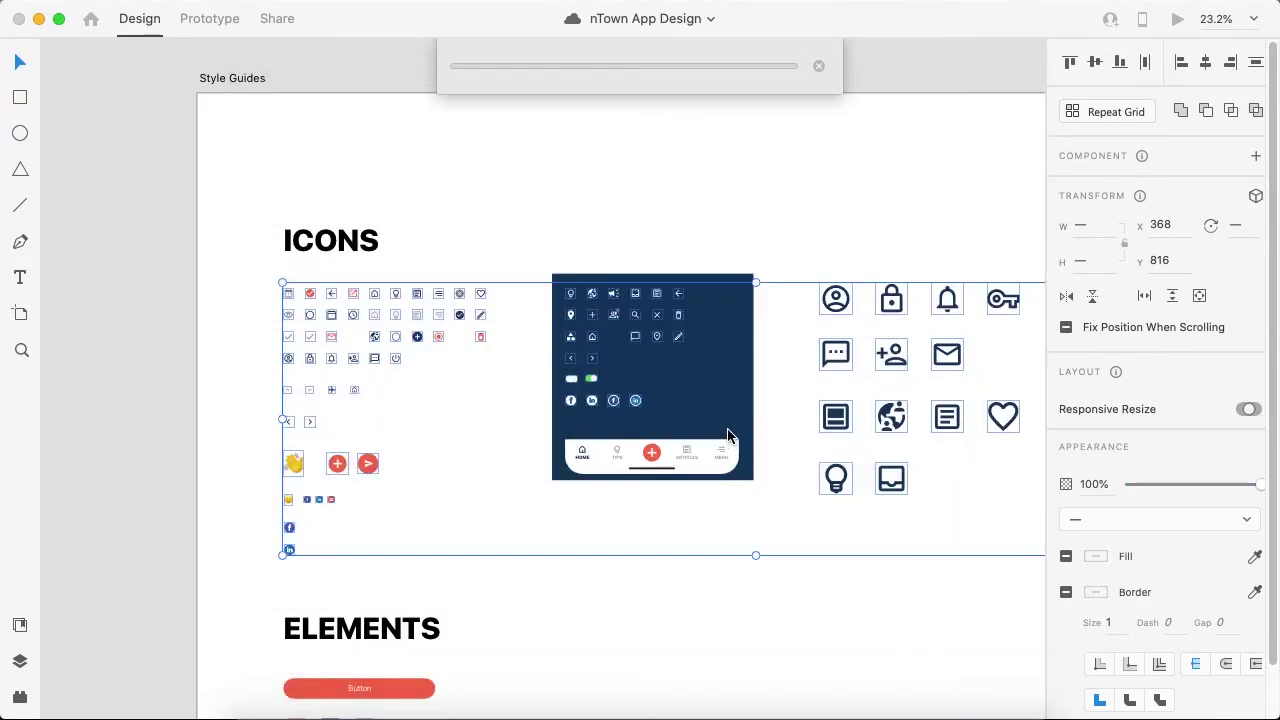
In Finder, open nTown Android Assets and check add_icon.png in drawable-xxhdpi is 129×129
{"action": "left_click", "coordinate": [291, 703]}
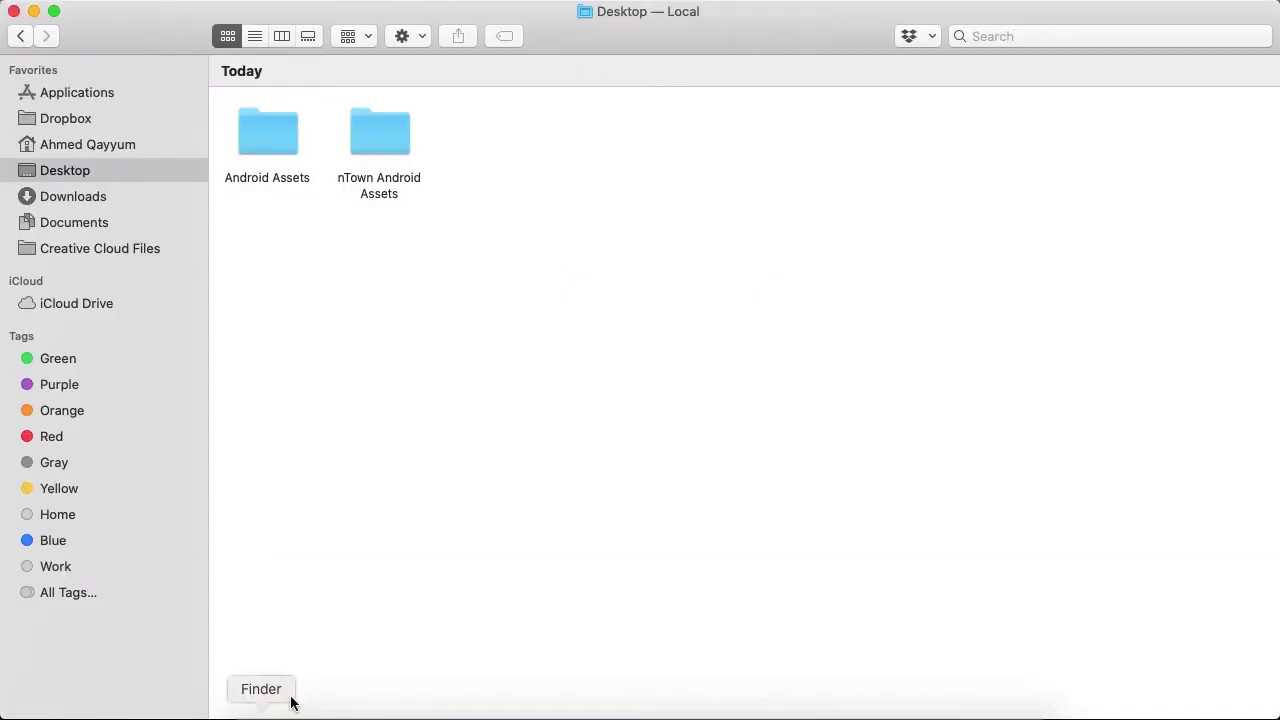
{"action": "double_click", "coordinate": [379, 146]}
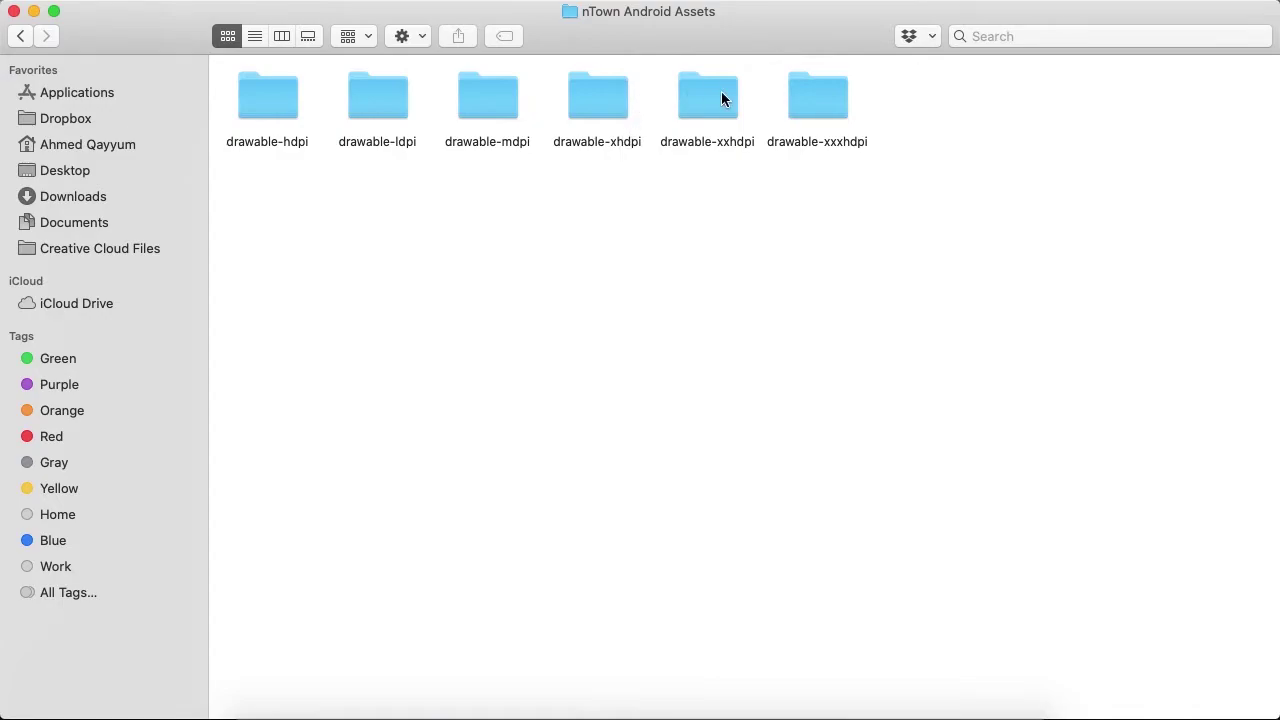
{"action": "left_click", "coordinate": [721, 91]}
{"action": "double_click", "coordinate": [721, 91]}
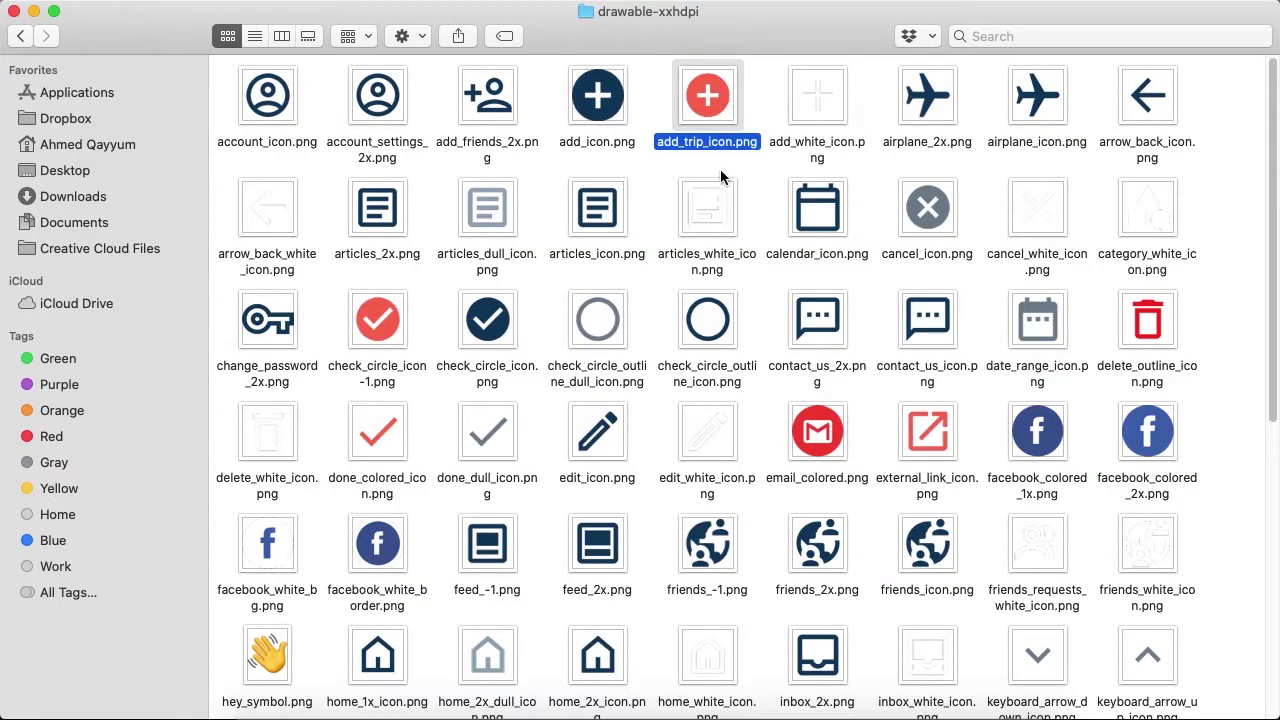
{"action": "scroll", "coordinate": [800, 190], "scroll_direction": "down", "scroll_amount": 10}
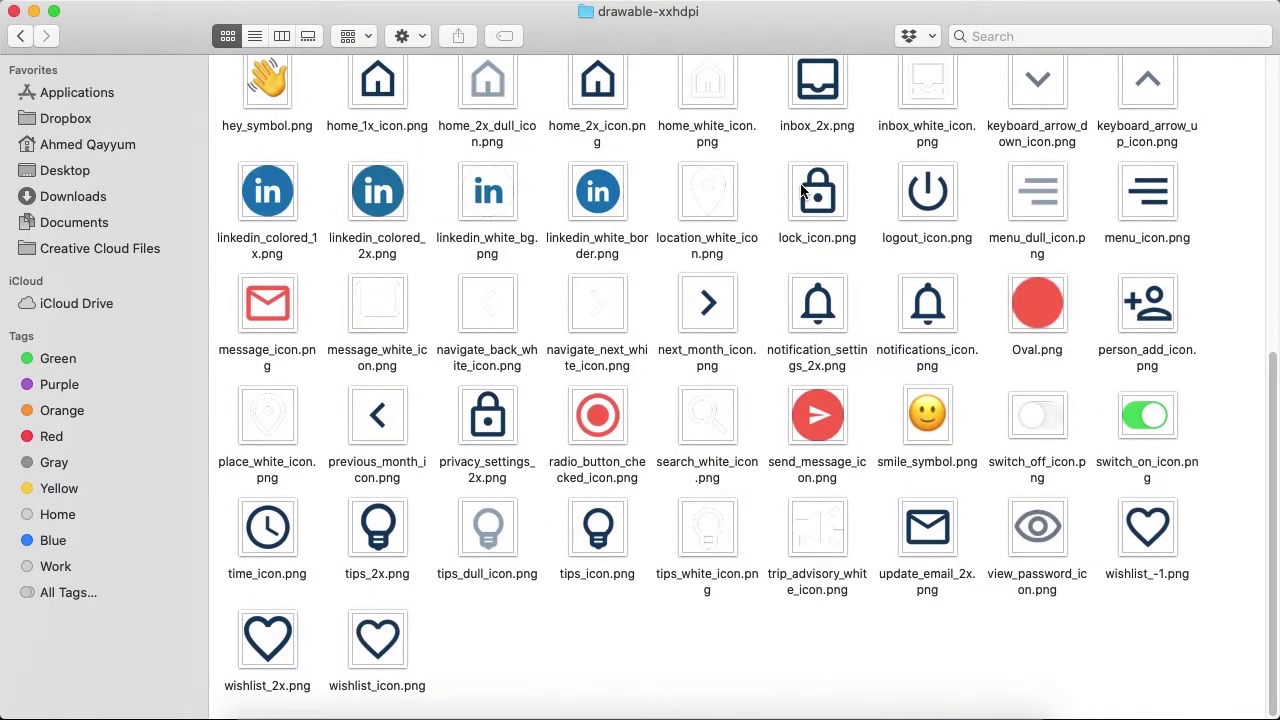
{"action": "scroll", "coordinate": [800, 190], "scroll_direction": "up", "scroll_amount": 10}
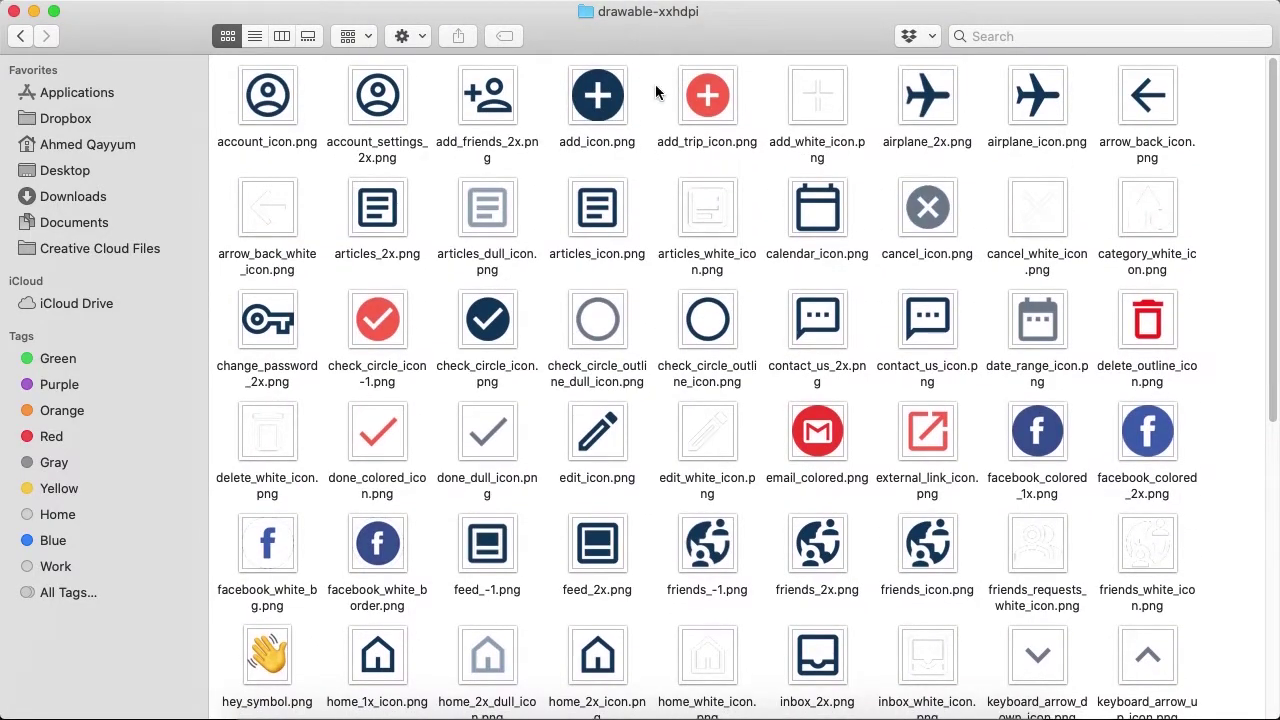
{"action": "left_click", "coordinate": [602, 104]}
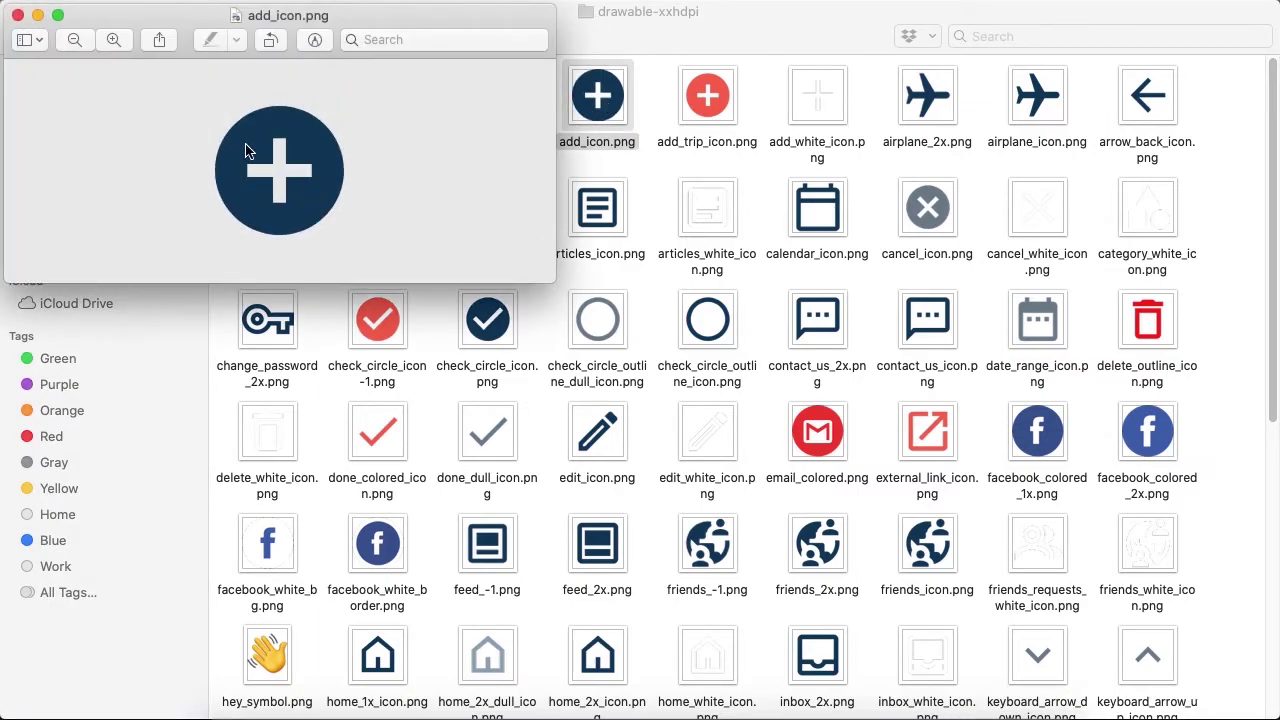
{"action": "left_click", "coordinate": [17, 15]}
{"action": "right_click", "coordinate": [588, 84]}
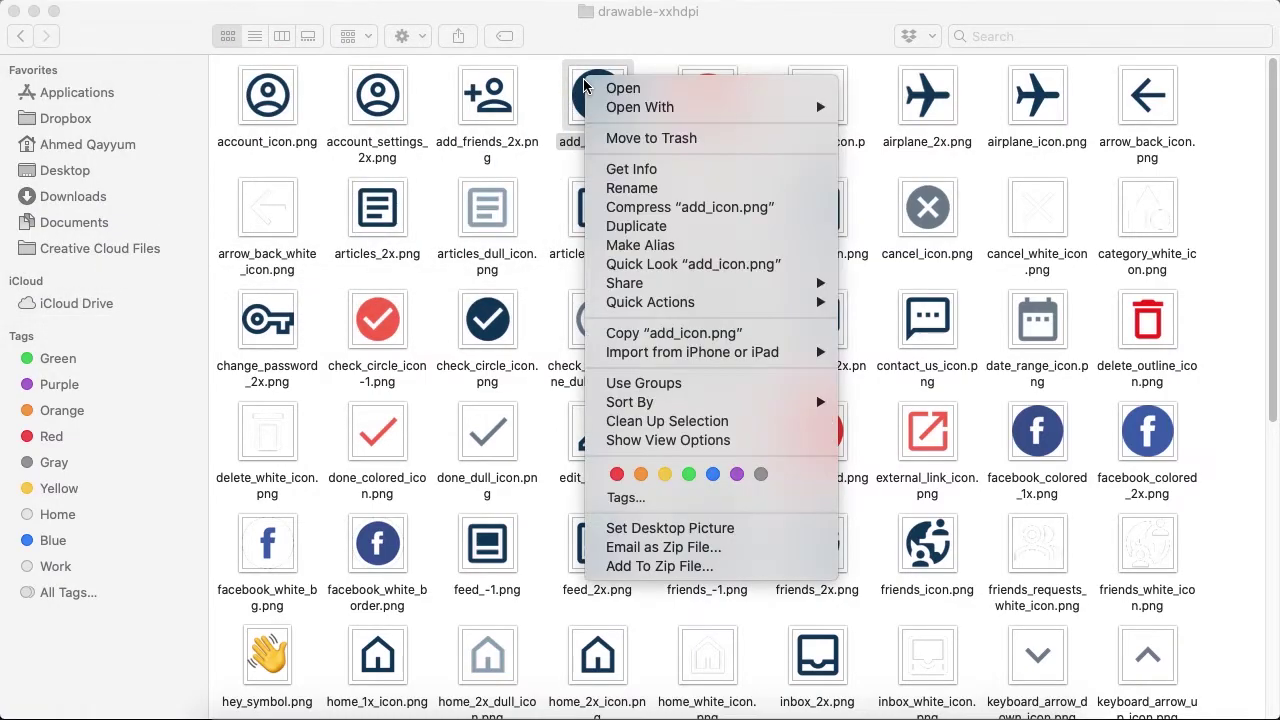
{"action": "left_click", "coordinate": [626, 169]}
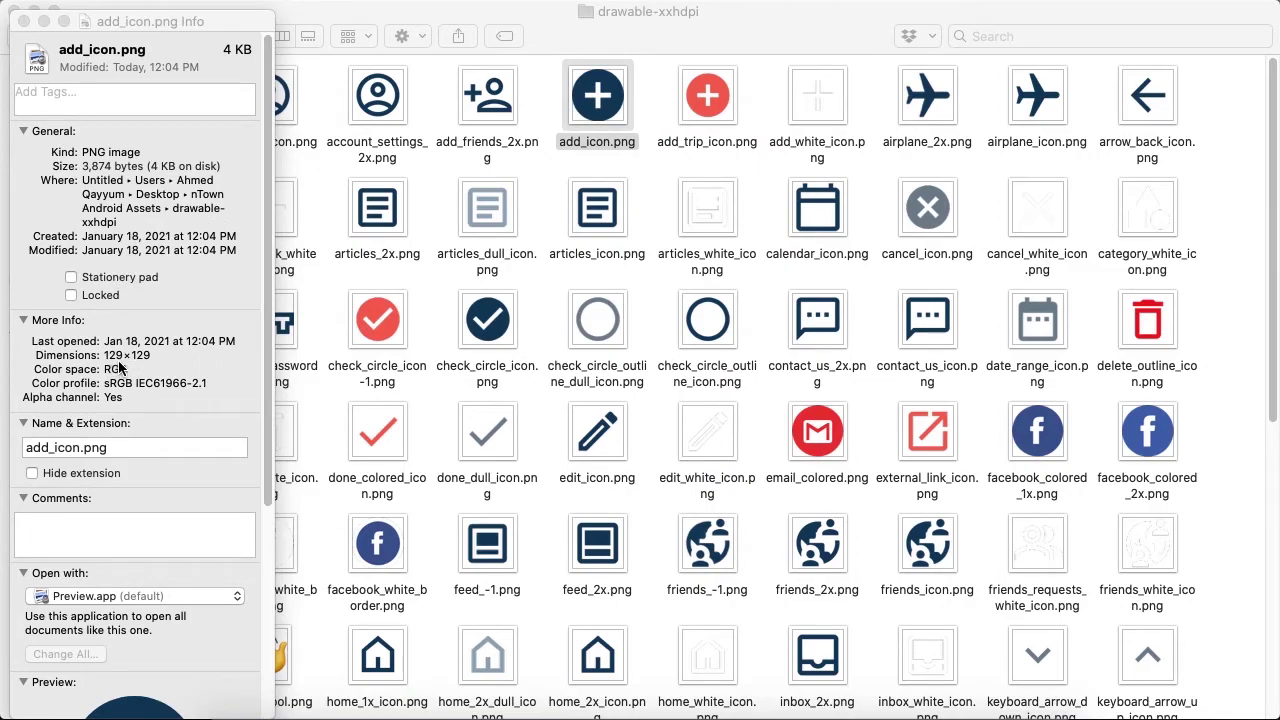
{"action": "left_click", "coordinate": [24, 20]}
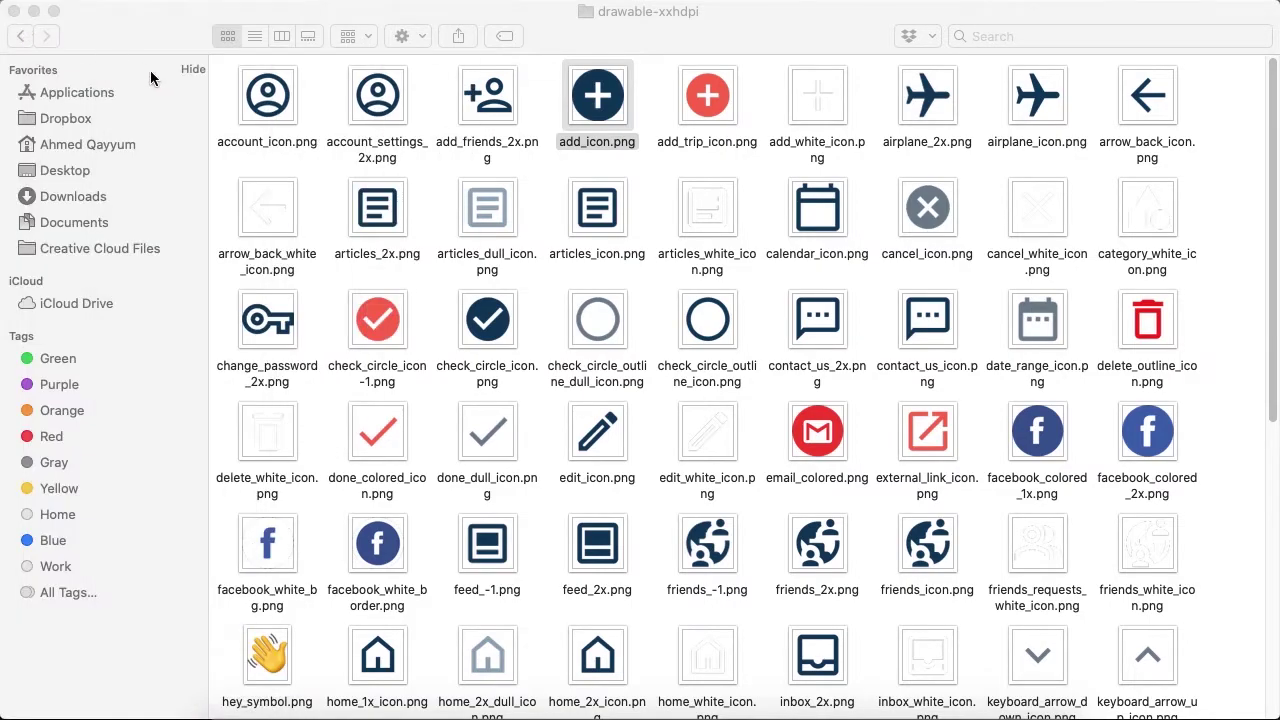
{"action": "left_click", "coordinate": [22, 36]}
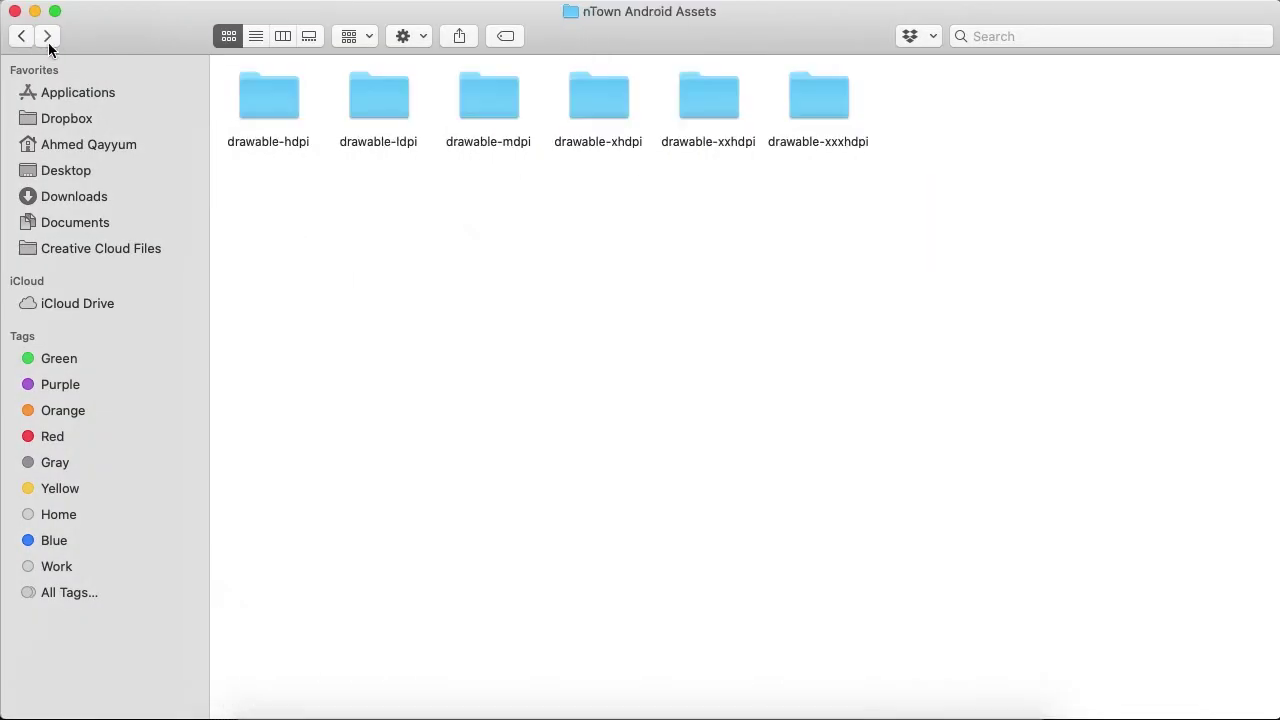
Check the drawable-hdpi add_icon.png is 65×65 and open it for a closer look
{"action": "double_click", "coordinate": [269, 98]}
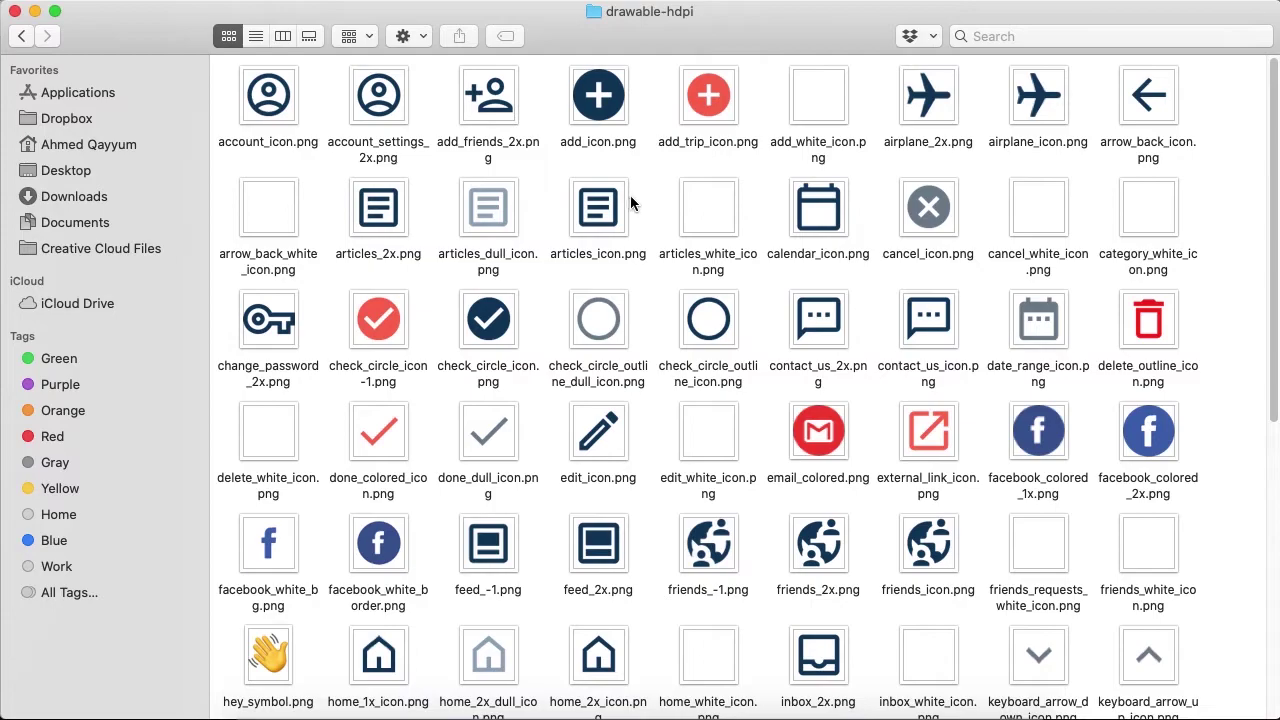
{"action": "right_click", "coordinate": [608, 101]}
{"action": "left_click", "coordinate": [654, 191]}
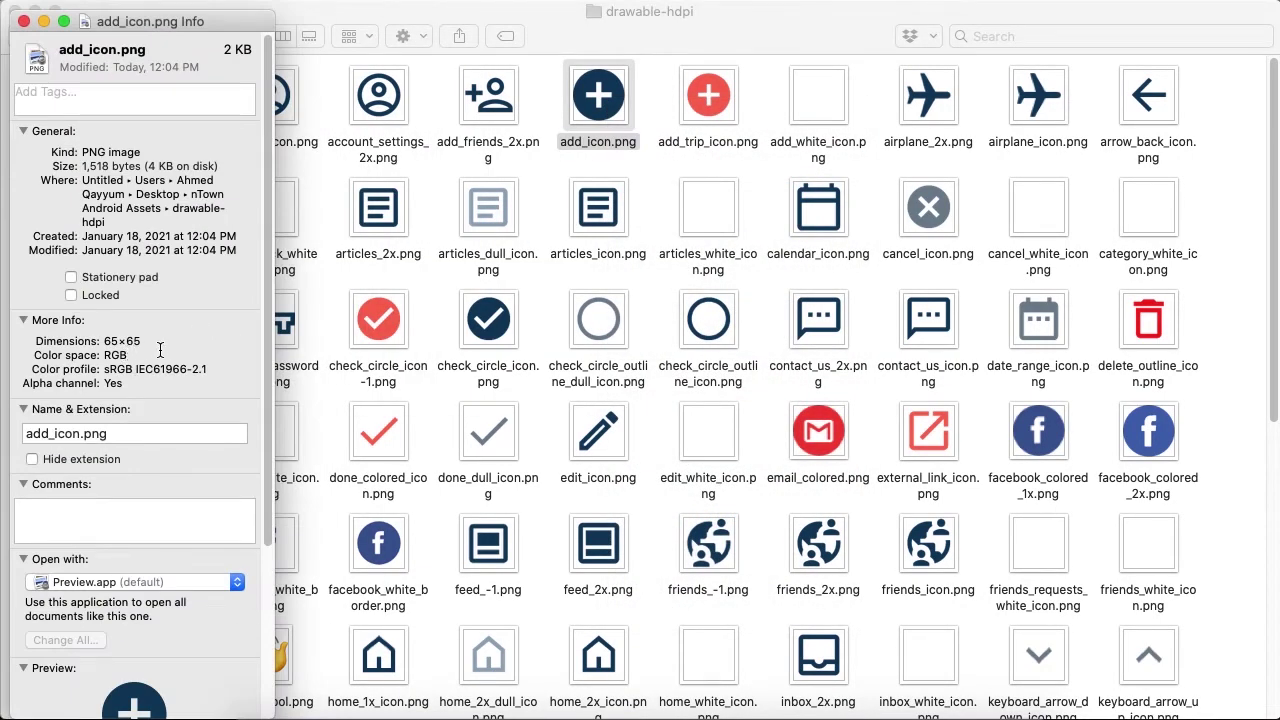
{"action": "left_click", "coordinate": [24, 21]}
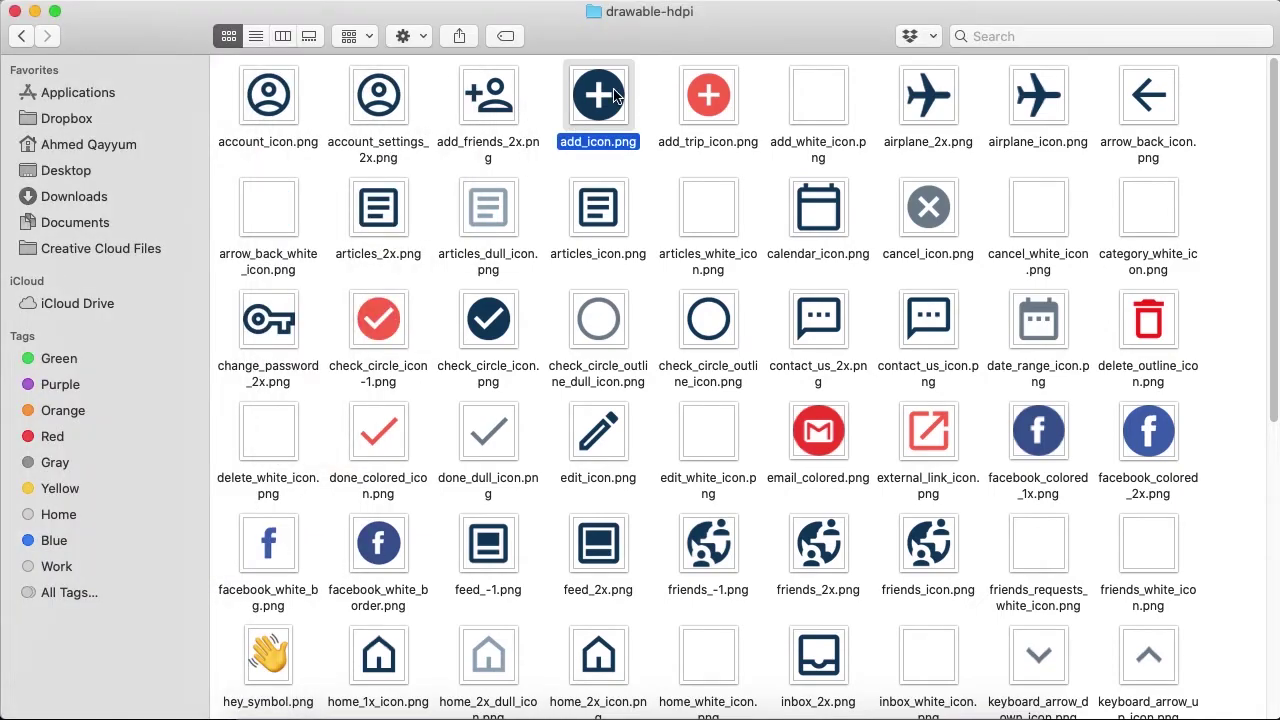
{"action": "double_click", "coordinate": [615, 95]}
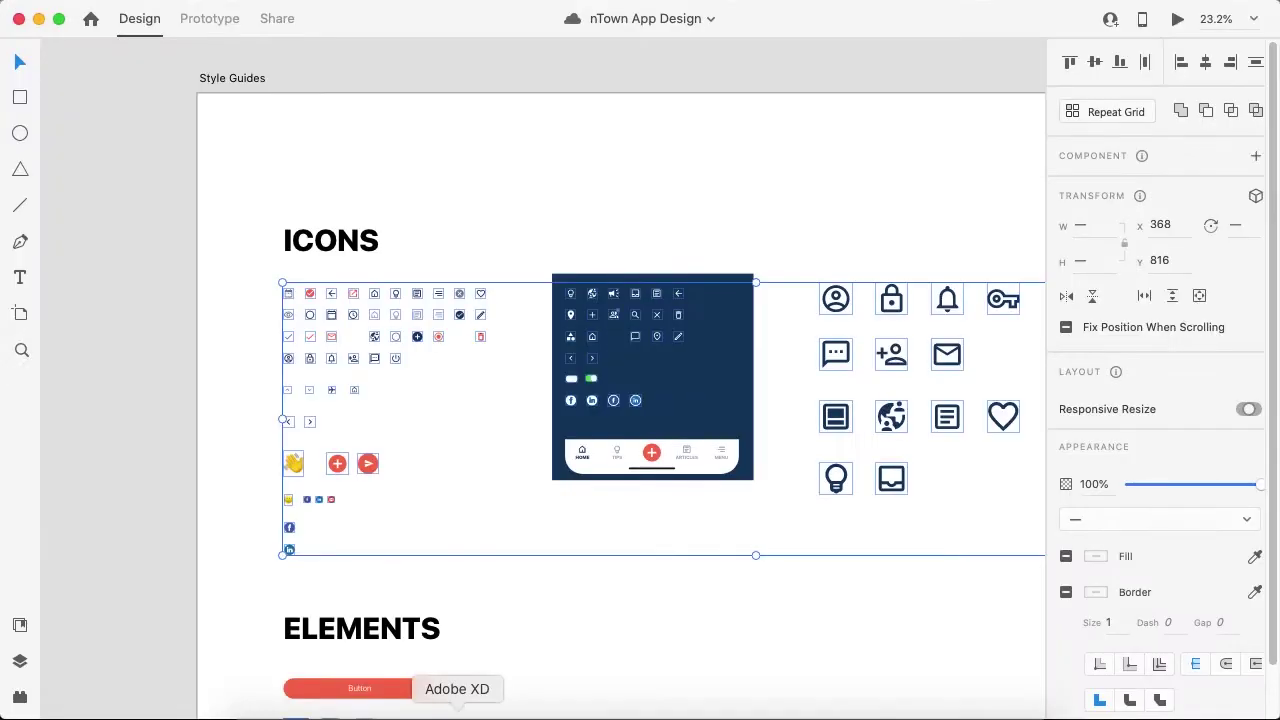
Navigate back to the app artboards, select the Splash artboard, and switch to Share mode for Flow 1
{"action": "scroll", "coordinate": [515, 188], "scroll_direction": "right", "scroll_amount": 3}
{"action": "scroll", "coordinate": [515, 188], "scroll_direction": "down", "scroll_amount": 1}
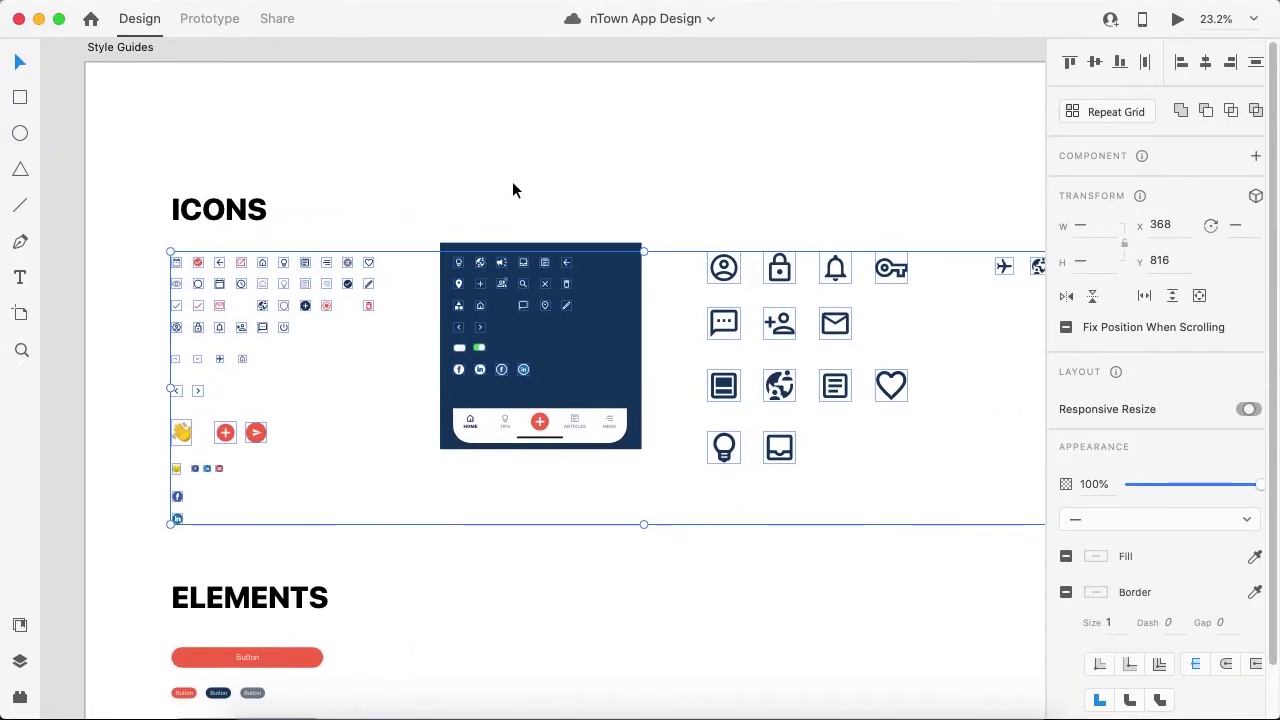
{"action": "scroll", "coordinate": [513, 190], "scroll_direction": "right", "scroll_amount": 1}
{"action": "scroll", "coordinate": [512, 190], "scroll_direction": "right", "scroll_amount": 2}
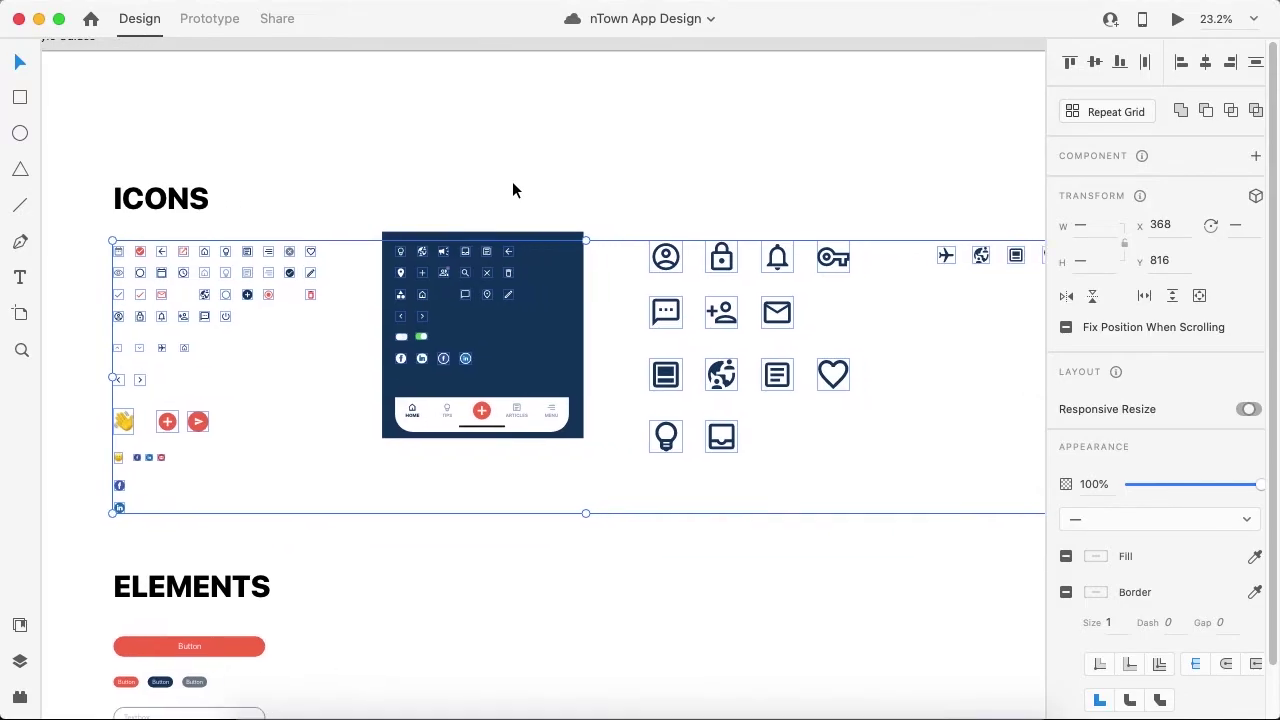
{"action": "scroll", "coordinate": [512, 190], "scroll_direction": "right", "scroll_amount": 2}
{"action": "scroll", "coordinate": [512, 190], "scroll_direction": "up", "scroll_amount": 1}
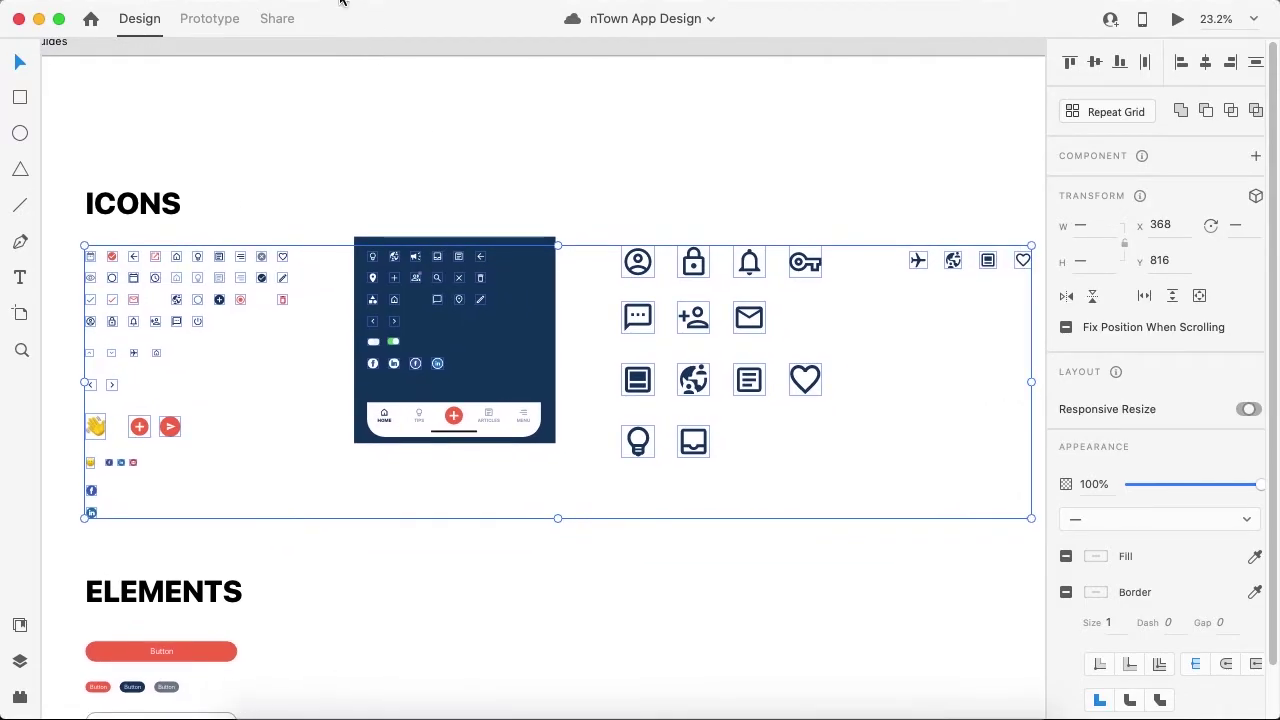
{"action": "scroll", "coordinate": [475, 208], "scroll_direction": "down", "scroll_amount": 4}
{"action": "scroll", "coordinate": [475, 208], "scroll_direction": "left", "scroll_amount": 1}
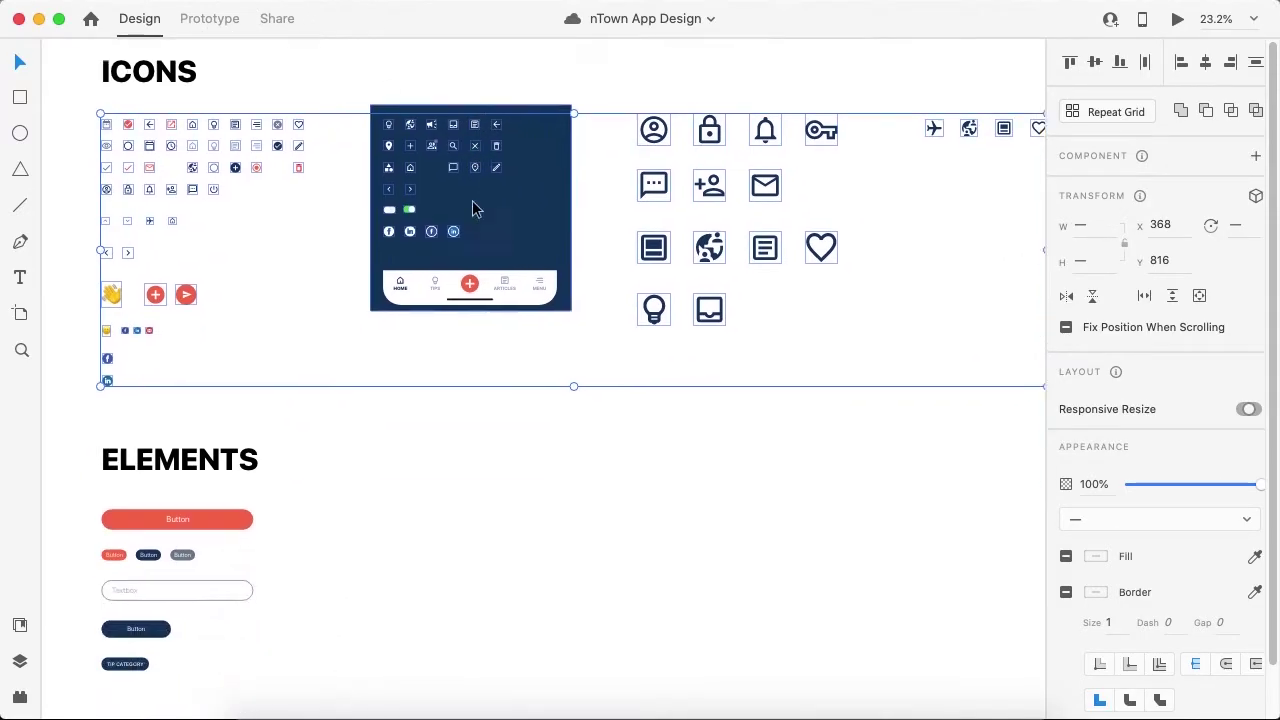
{"action": "scroll", "coordinate": [475, 208], "scroll_direction": "down", "scroll_amount": 10}
{"action": "scroll", "coordinate": [471, 206], "scroll_direction": "left", "scroll_amount": 2}
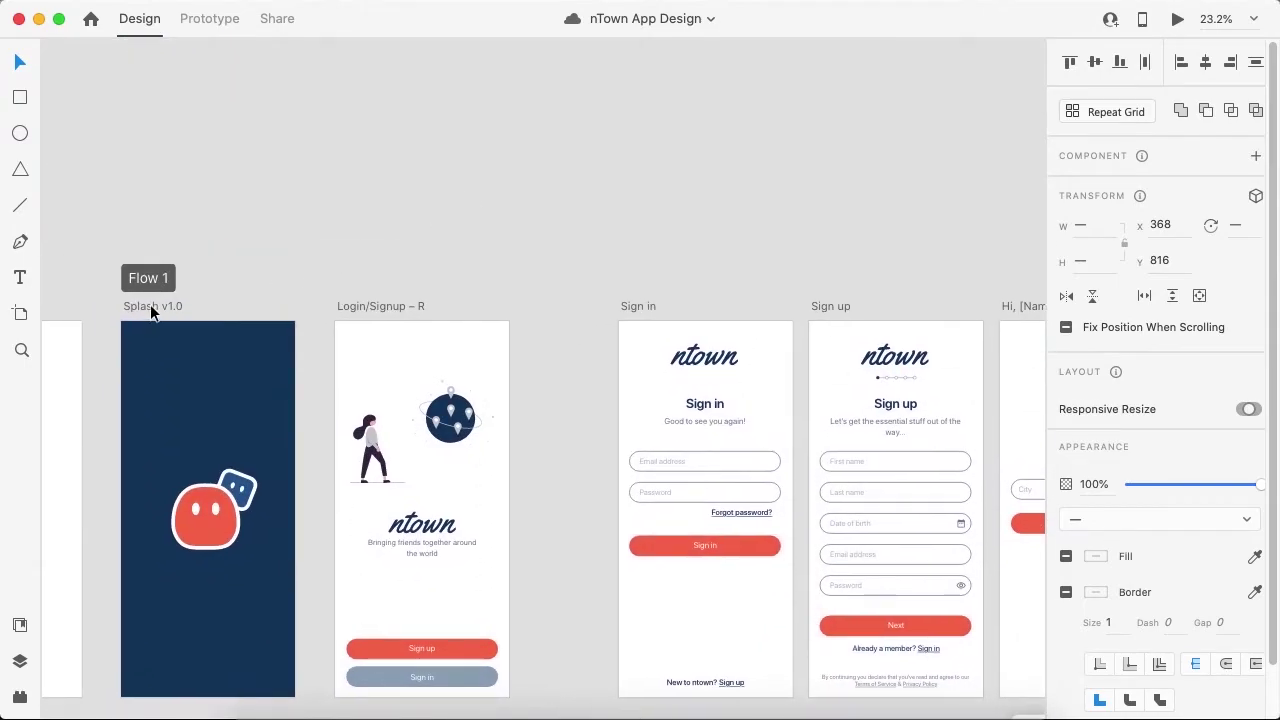
{"action": "left_click", "coordinate": [152, 313]}
{"action": "scroll", "coordinate": [291, 240], "scroll_direction": "up", "scroll_amount": 10}
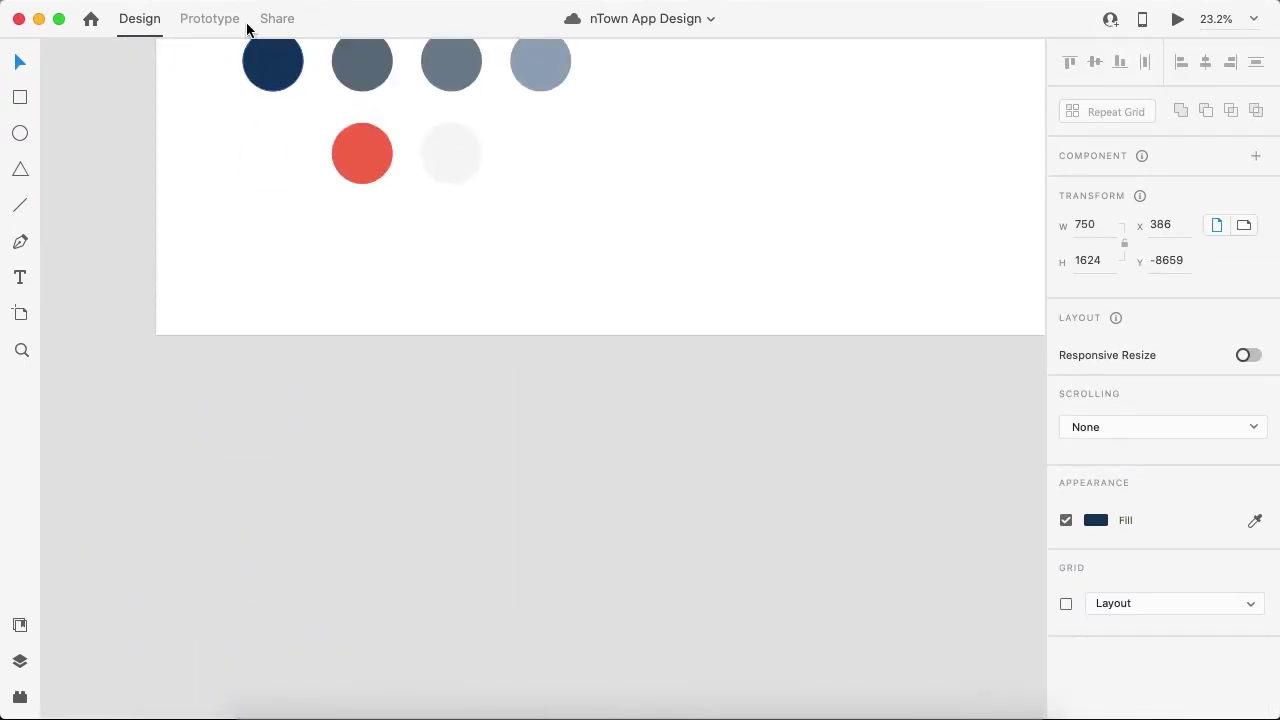
{"action": "scroll", "coordinate": [508, 294], "scroll_direction": "down", "scroll_amount": 10}
{"action": "scroll", "coordinate": [517, 317], "scroll_direction": "up", "scroll_amount": 2}
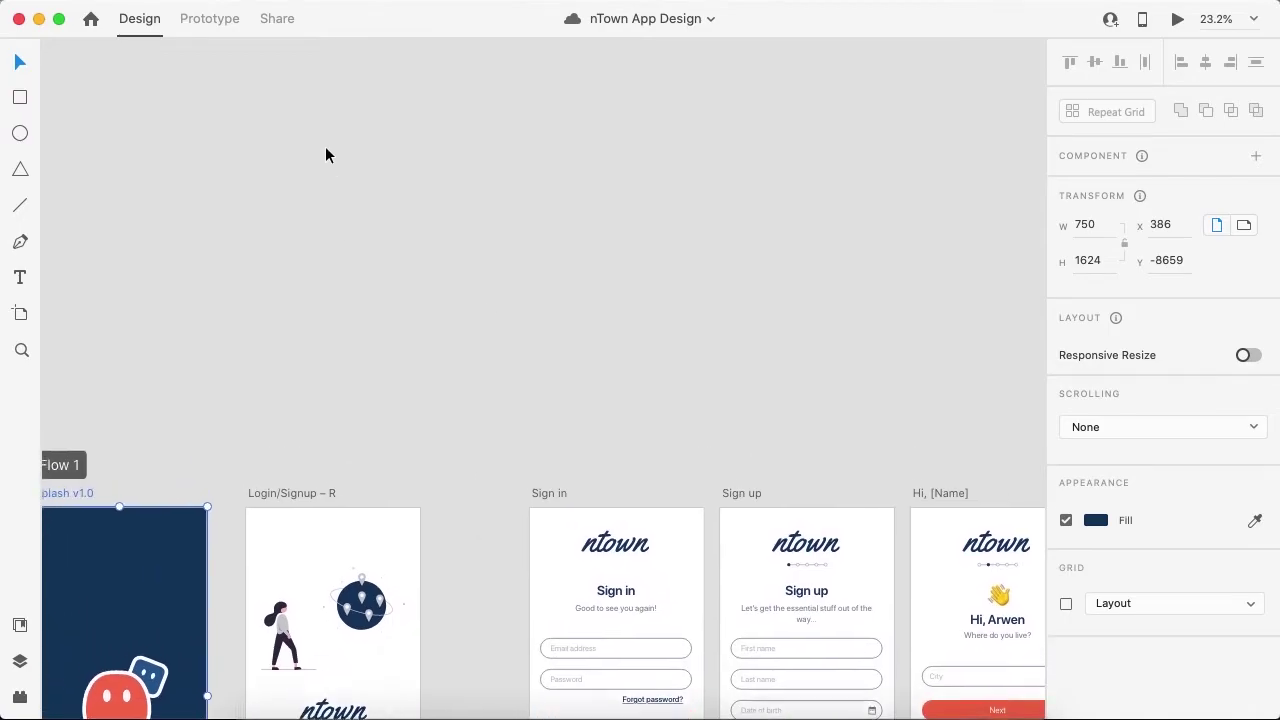
{"action": "left_click", "coordinate": [277, 18]}
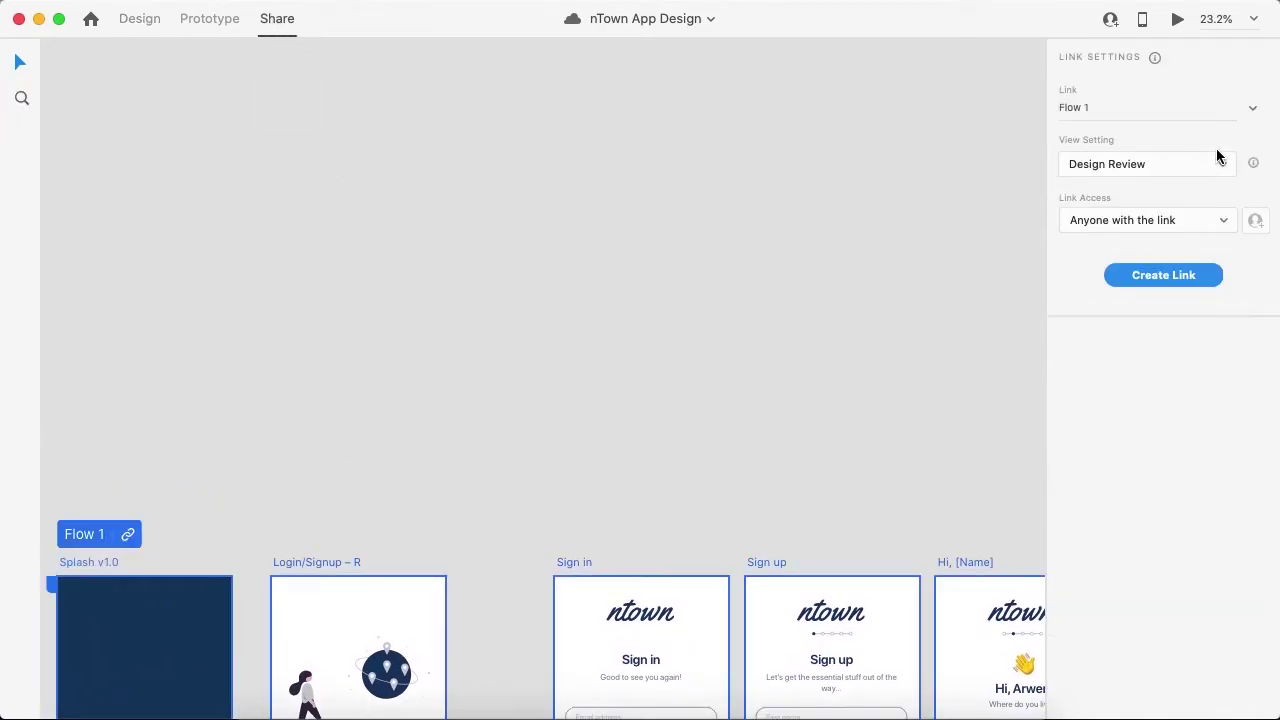
Rename the share link to 'nTown App' and set its View Setting to Development
{"action": "double_click", "coordinate": [1124, 112]}
{"action": "triple_click", "coordinate": [1124, 112]}
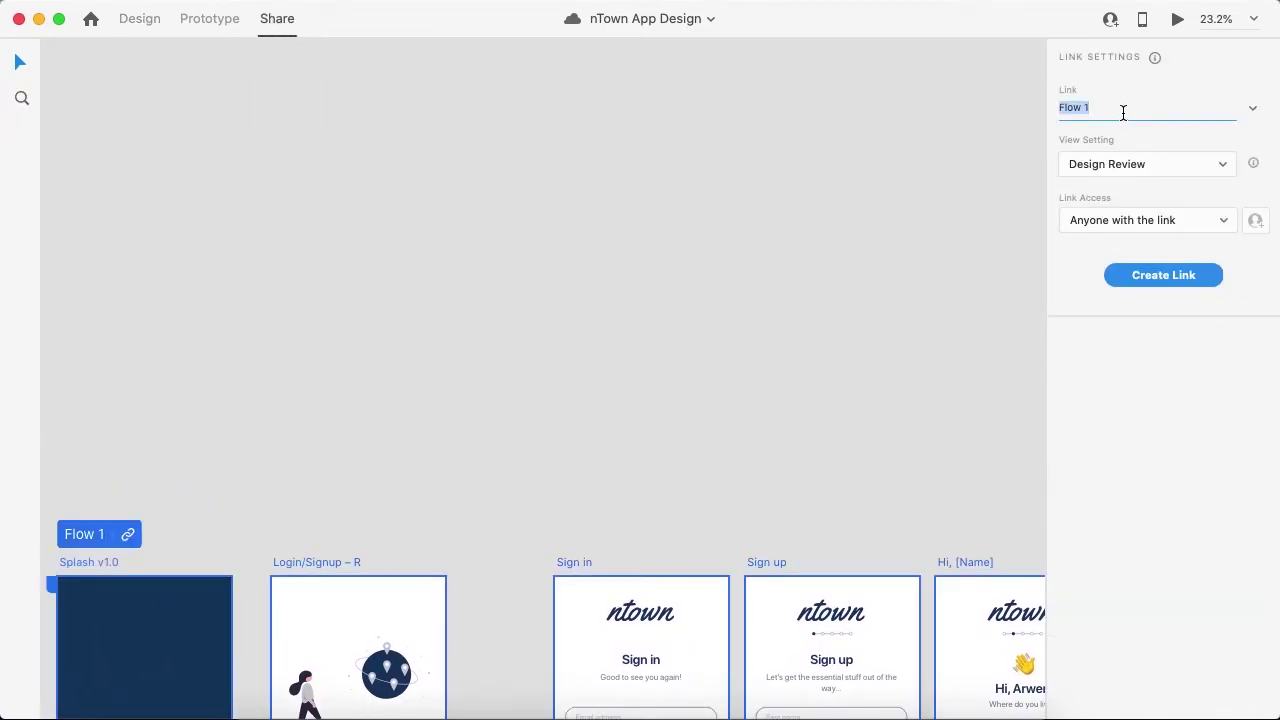
{"action": "type", "text": "nTown"}
{"action": "left_click", "coordinate": [1218, 165]}
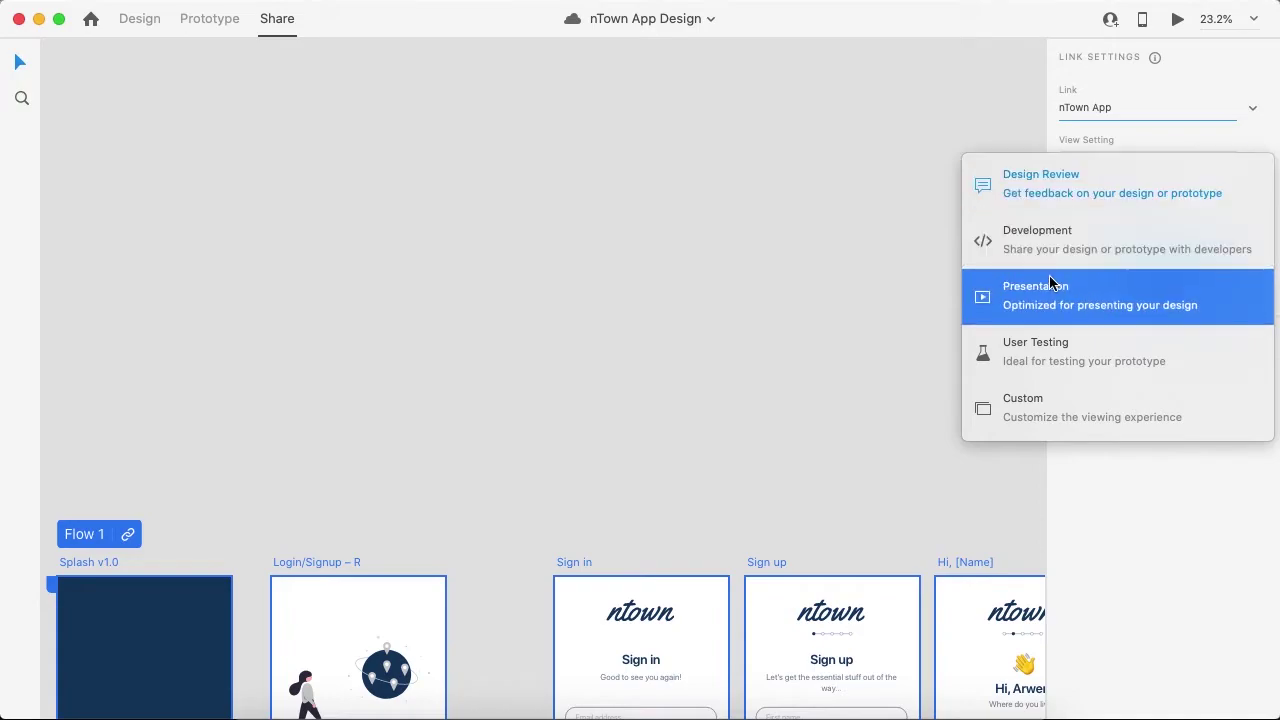
{"action": "left_click", "coordinate": [1082, 249]}
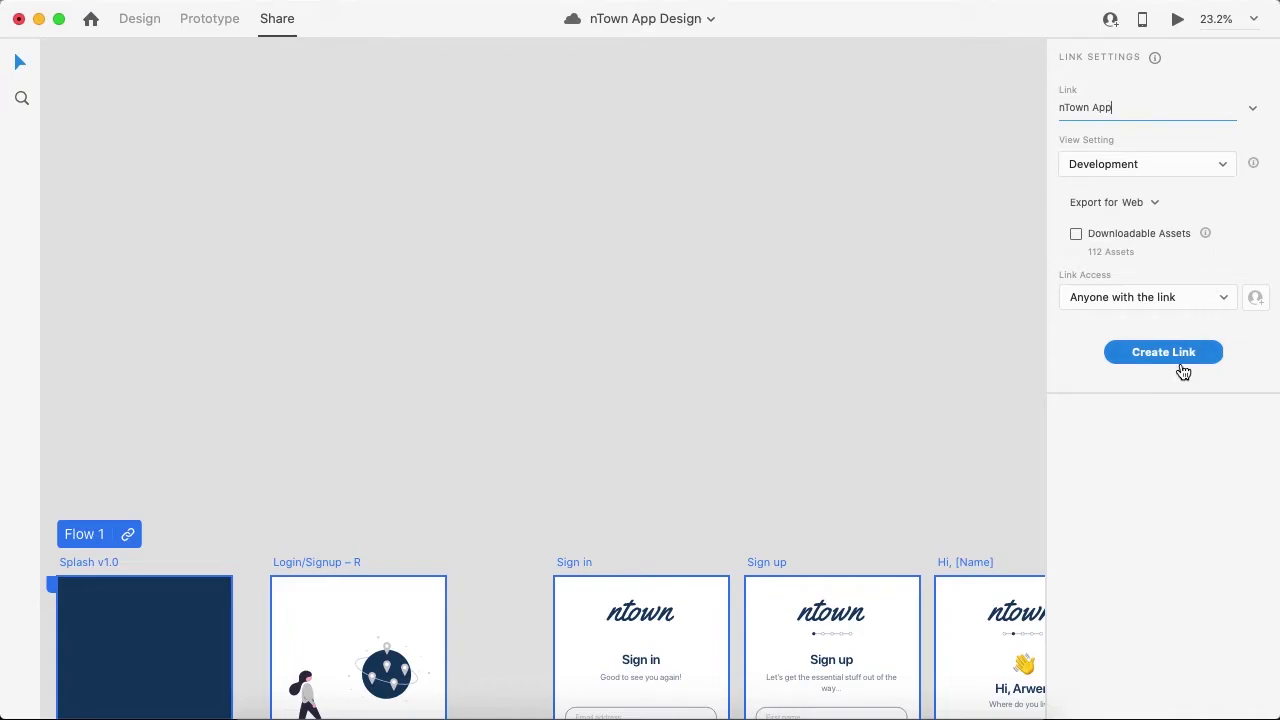
Create the public link, copy its address, and go to the browser
{"action": "left_click", "coordinate": [1180, 368]}
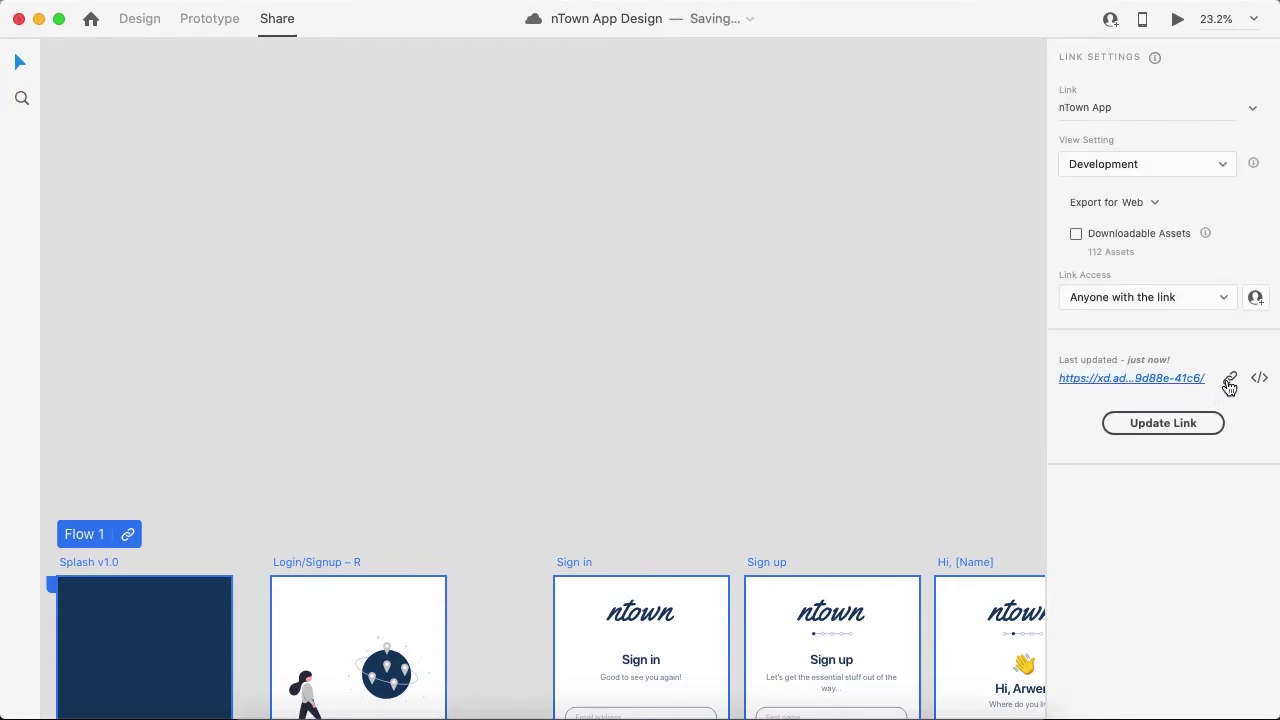
{"action": "left_click", "coordinate": [1230, 382]}
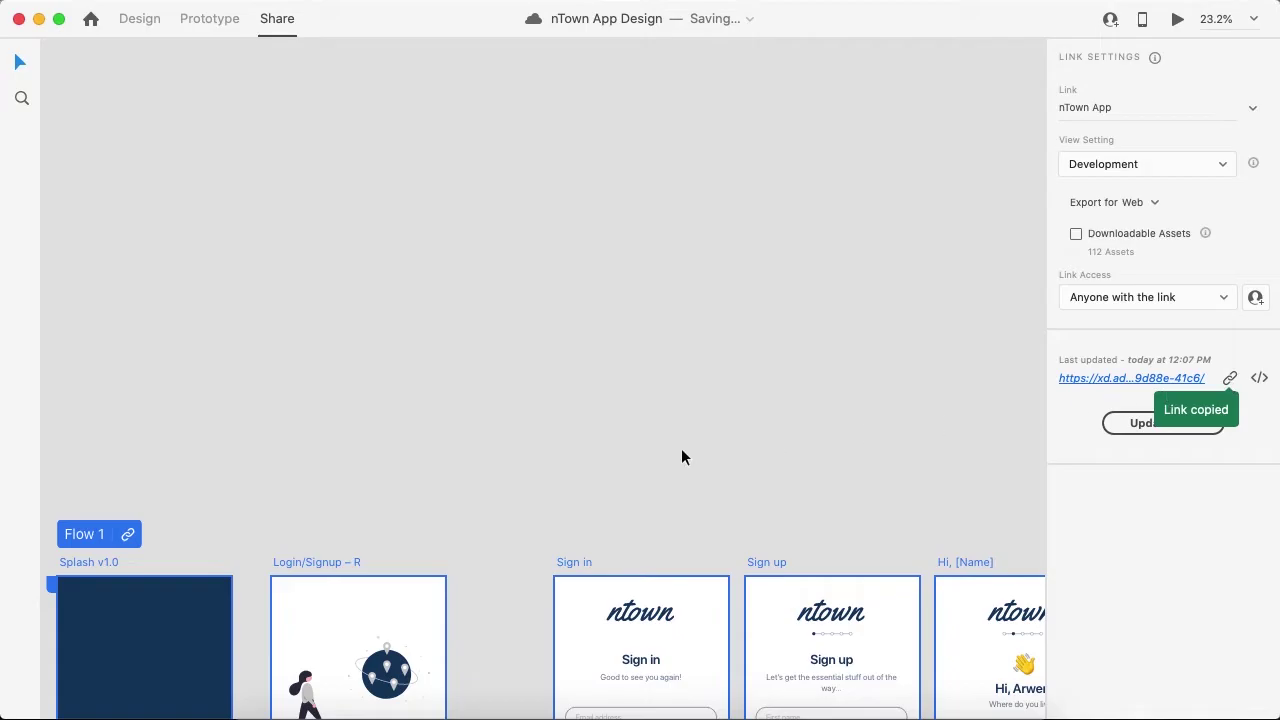
{"action": "left_click", "coordinate": [406, 704]}
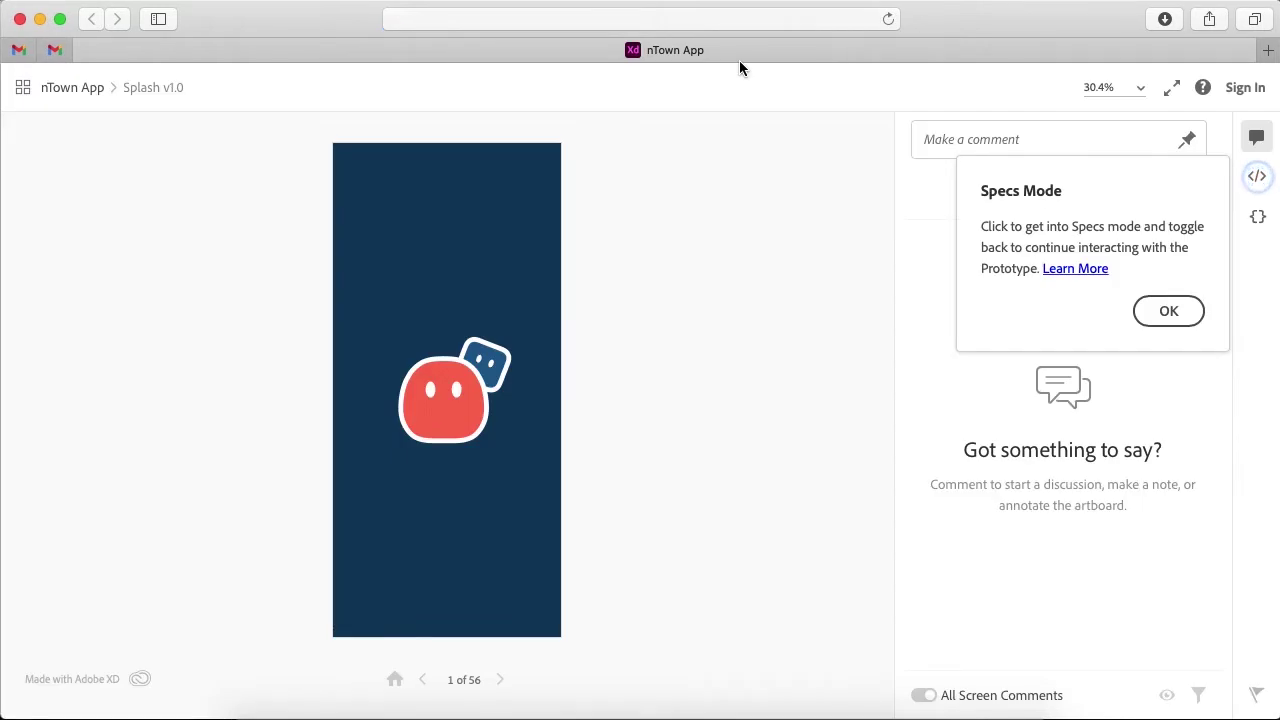
Switch the shared page to specs view and advance to the Sign in screen (3 of 56)
{"action": "left_click", "coordinate": [1160, 313]}
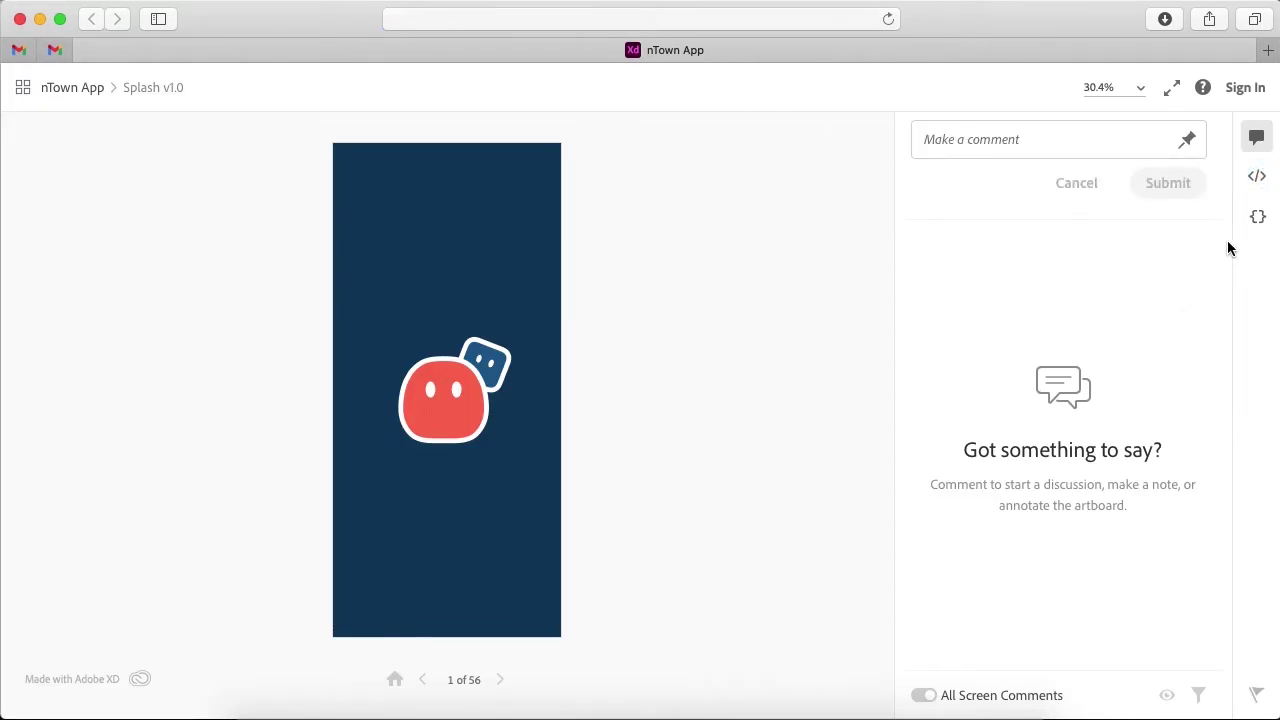
{"action": "left_click", "coordinate": [1257, 177]}
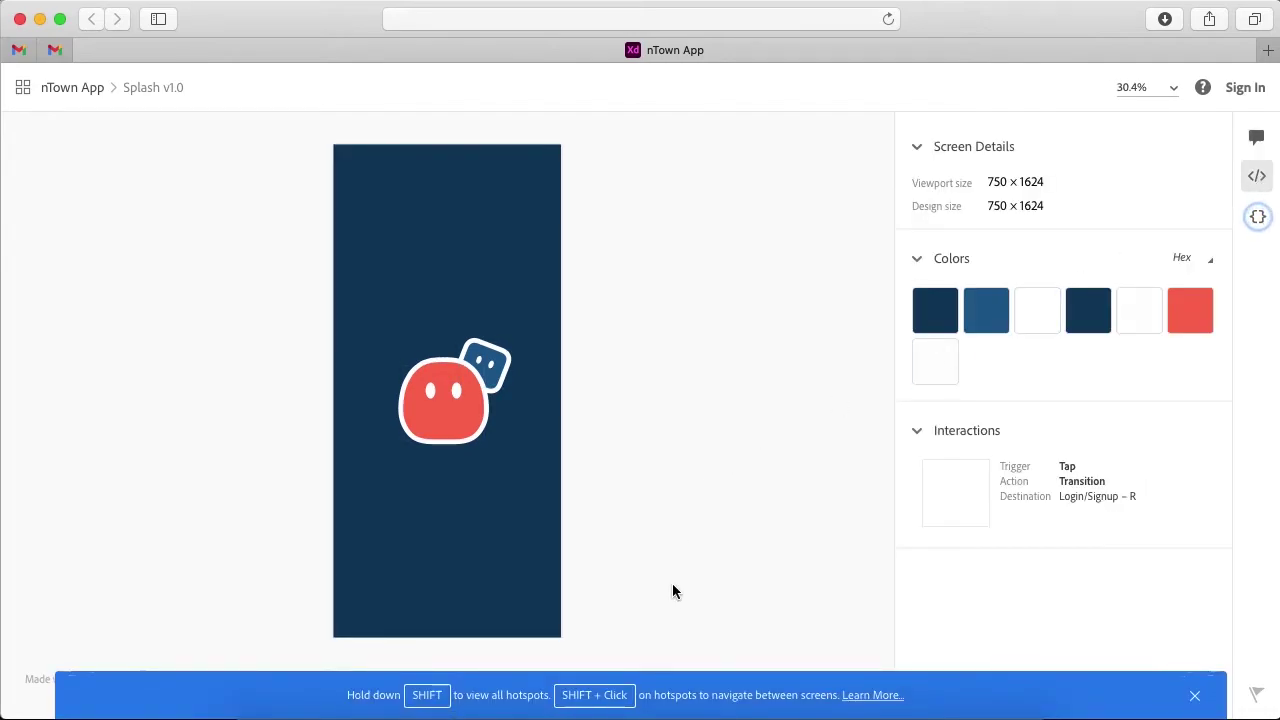
{"action": "left_click", "coordinate": [1194, 695]}
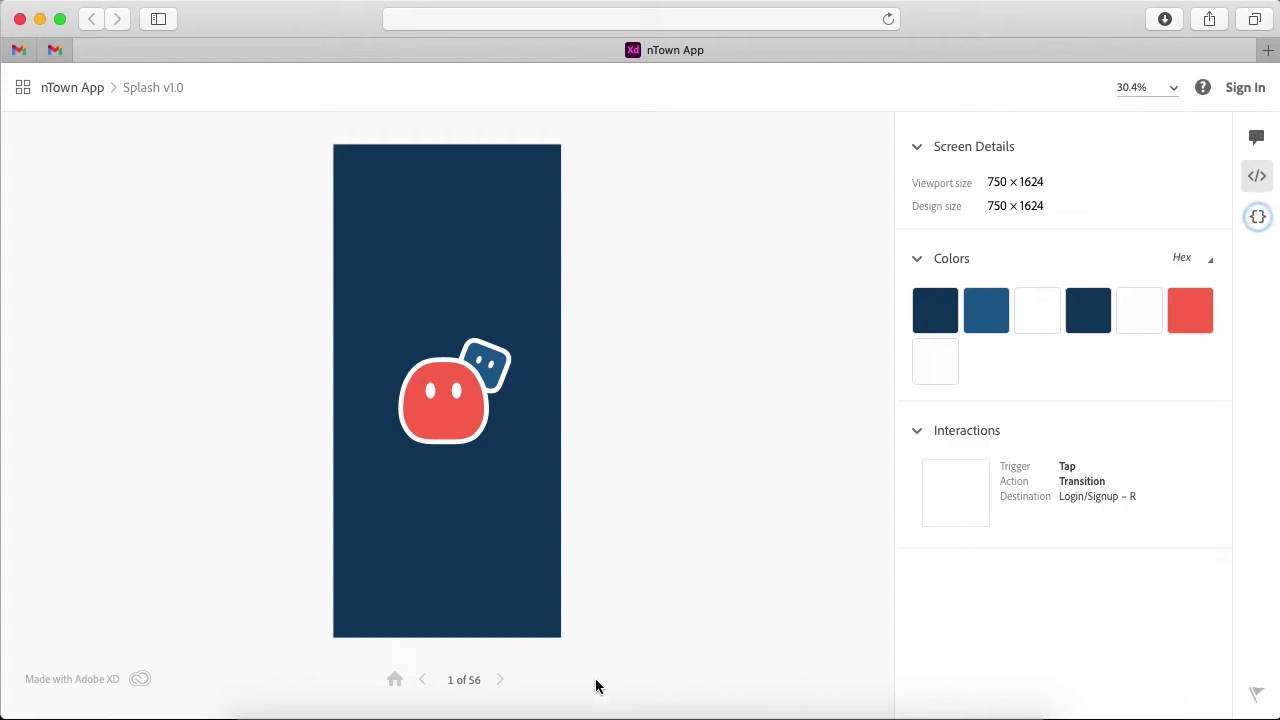
{"action": "left_click", "coordinate": [501, 680]}
{"action": "left_click", "coordinate": [501, 680]}
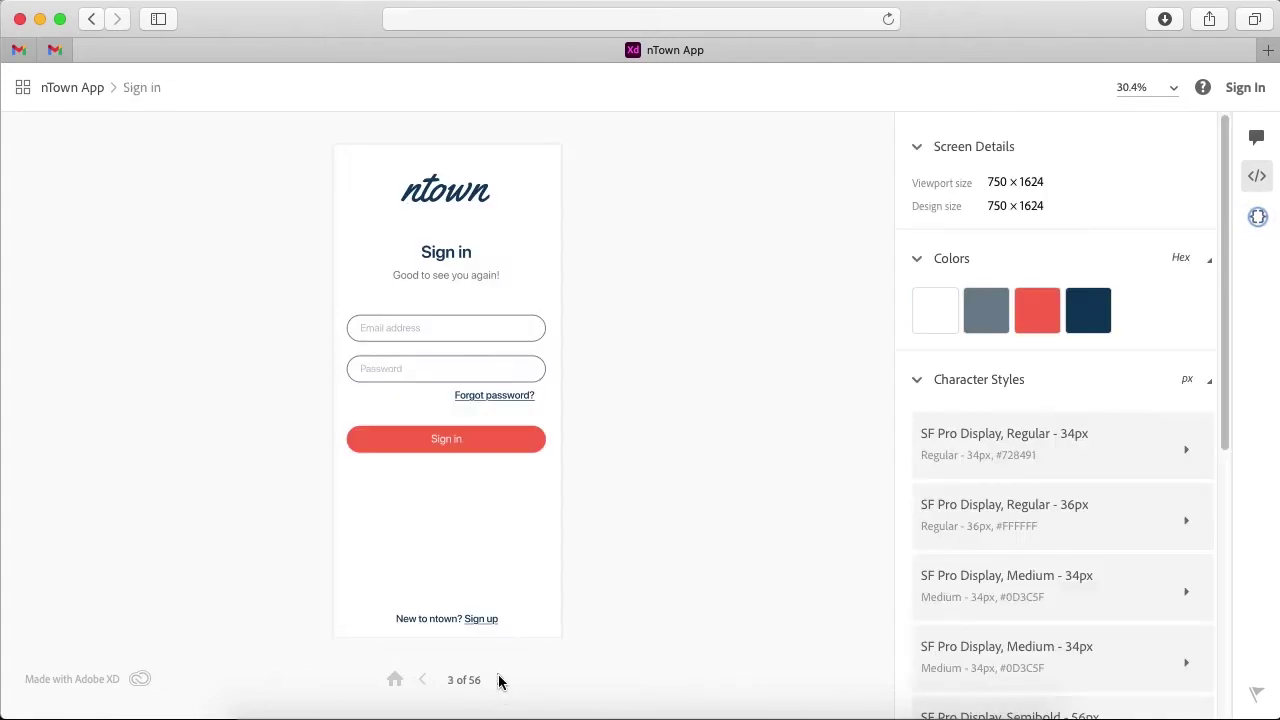
{"action": "left_click", "coordinate": [440, 277]}
{"action": "scroll", "coordinate": [1036, 229], "scroll_direction": "down", "scroll_amount": 5}
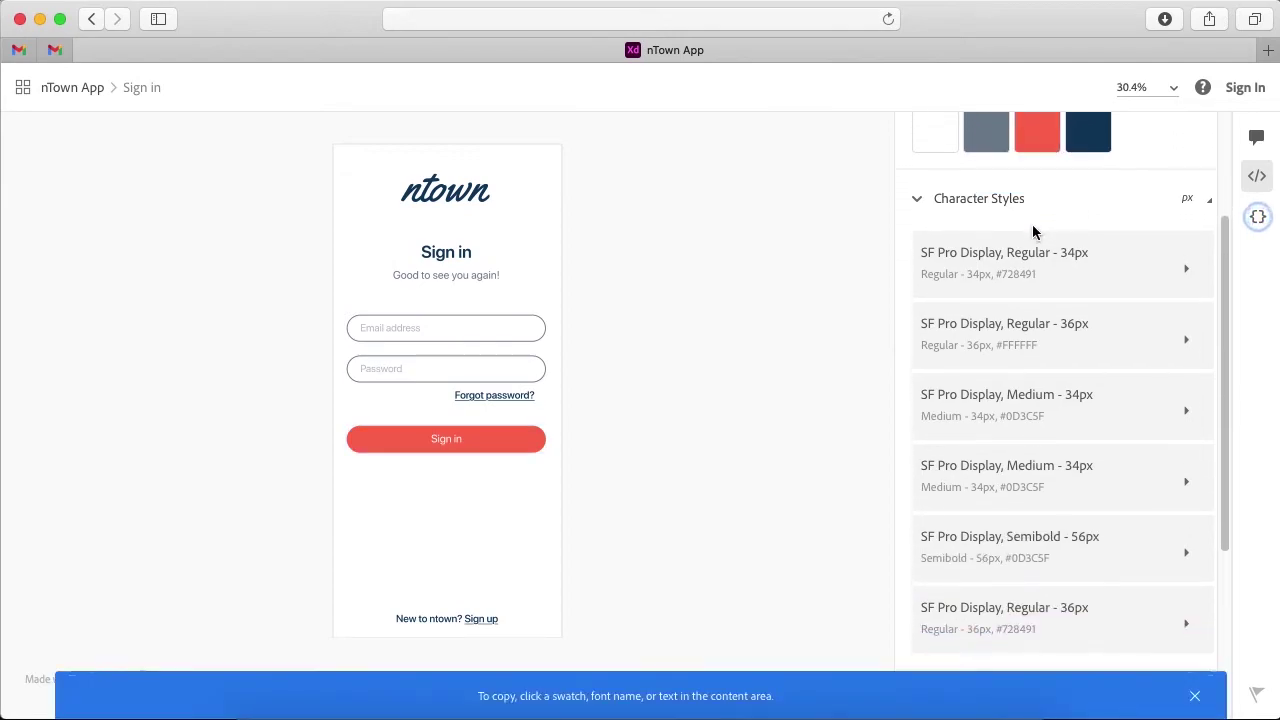
{"action": "scroll", "coordinate": [1014, 171], "scroll_direction": "down", "scroll_amount": 1}
{"action": "scroll", "coordinate": [1057, 437], "scroll_direction": "down", "scroll_amount": 5}
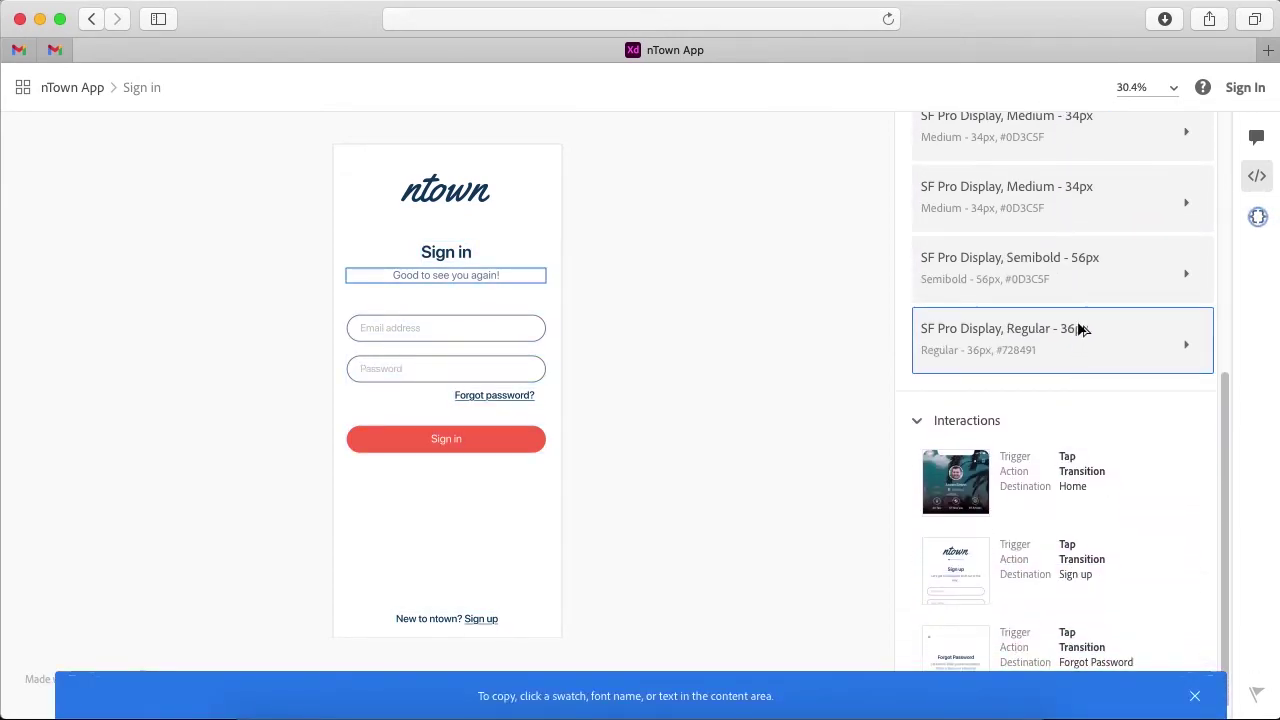
{"action": "scroll", "coordinate": [480, 348], "scroll_direction": "up", "scroll_amount": 1}
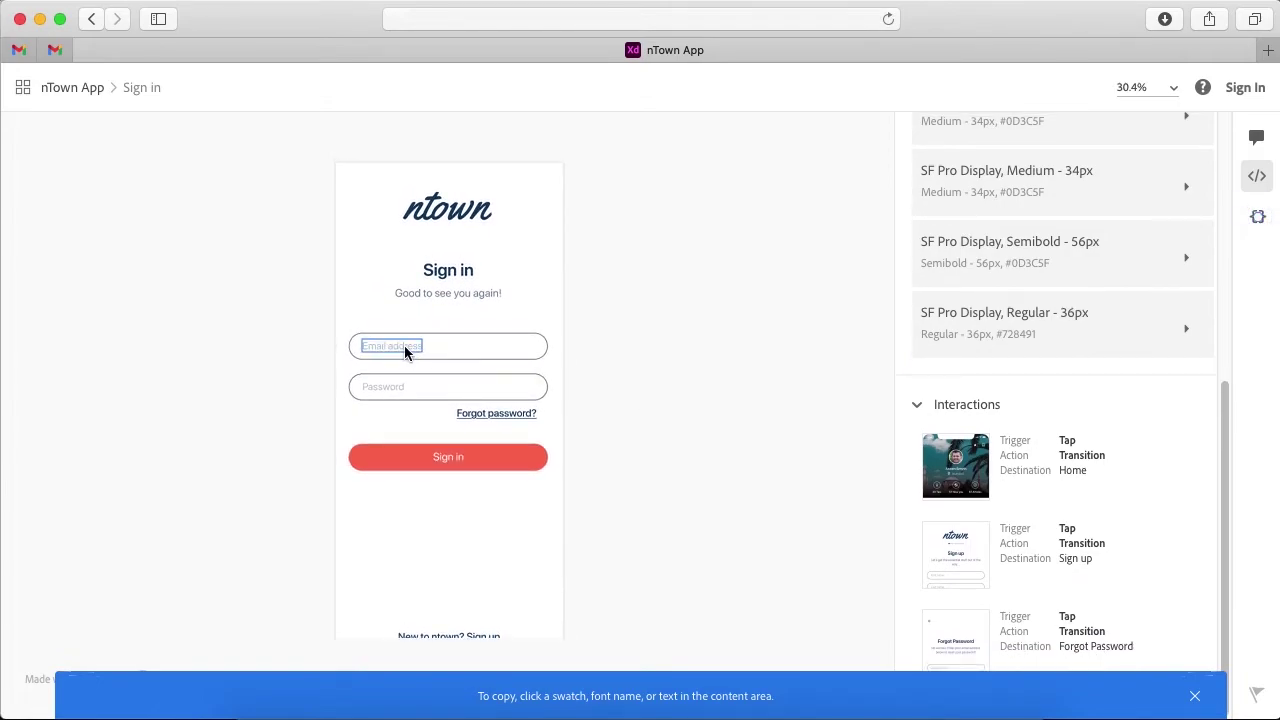
Select the Email address placeholder and copy its text colour from the Specs panel
{"action": "left_click", "coordinate": [404, 345]}
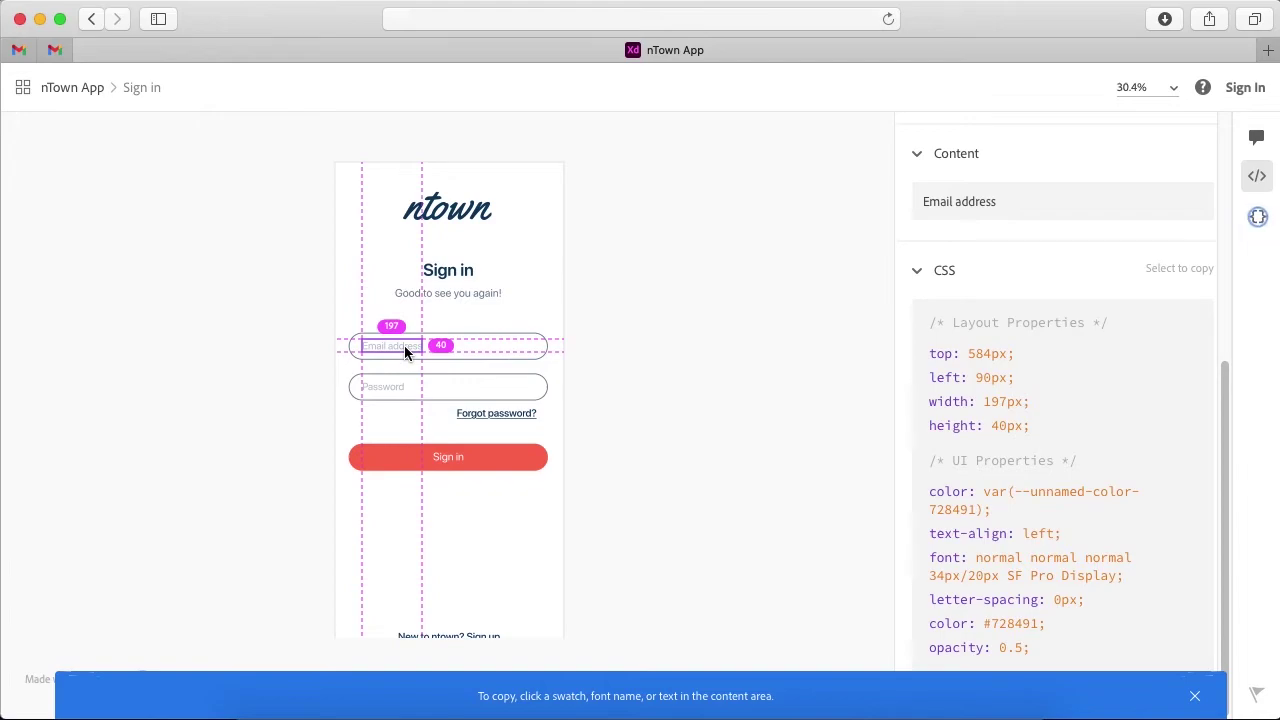
{"action": "scroll", "coordinate": [1017, 286], "scroll_direction": "up", "scroll_amount": 5}
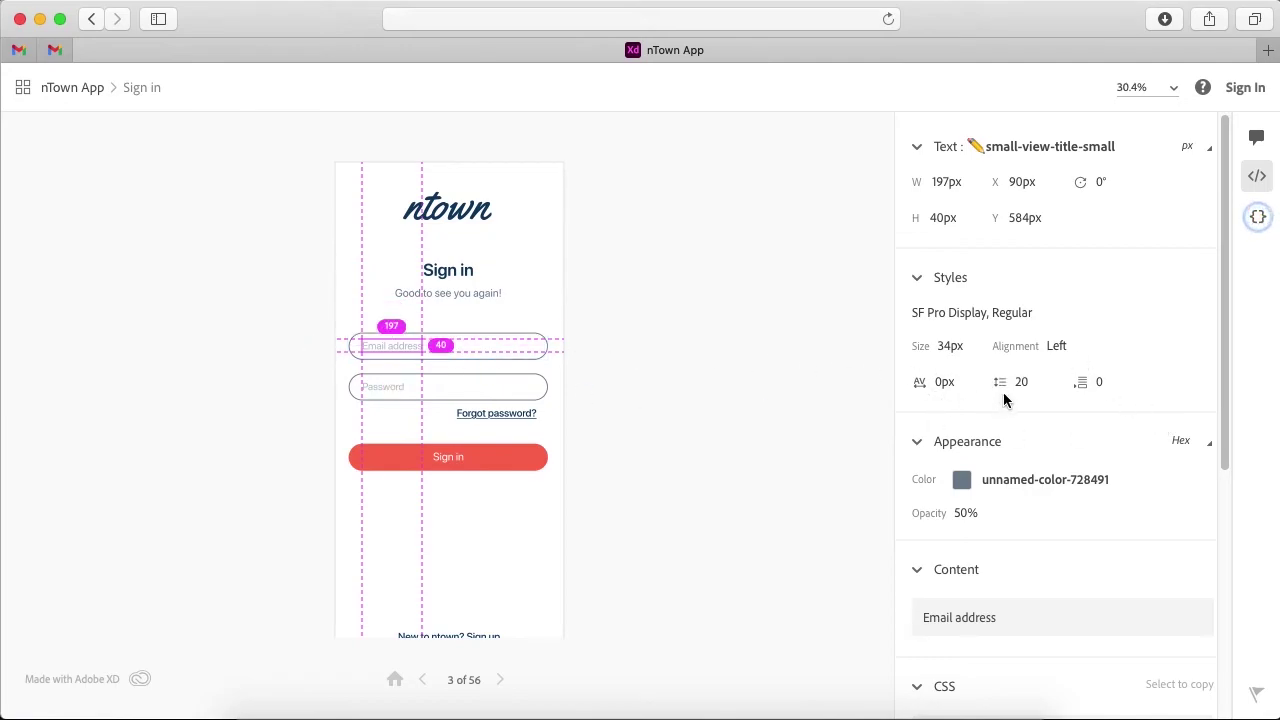
{"action": "scroll", "coordinate": [1035, 405], "scroll_direction": "down", "scroll_amount": 5}
{"action": "scroll", "coordinate": [1006, 257], "scroll_direction": "up", "scroll_amount": 2}
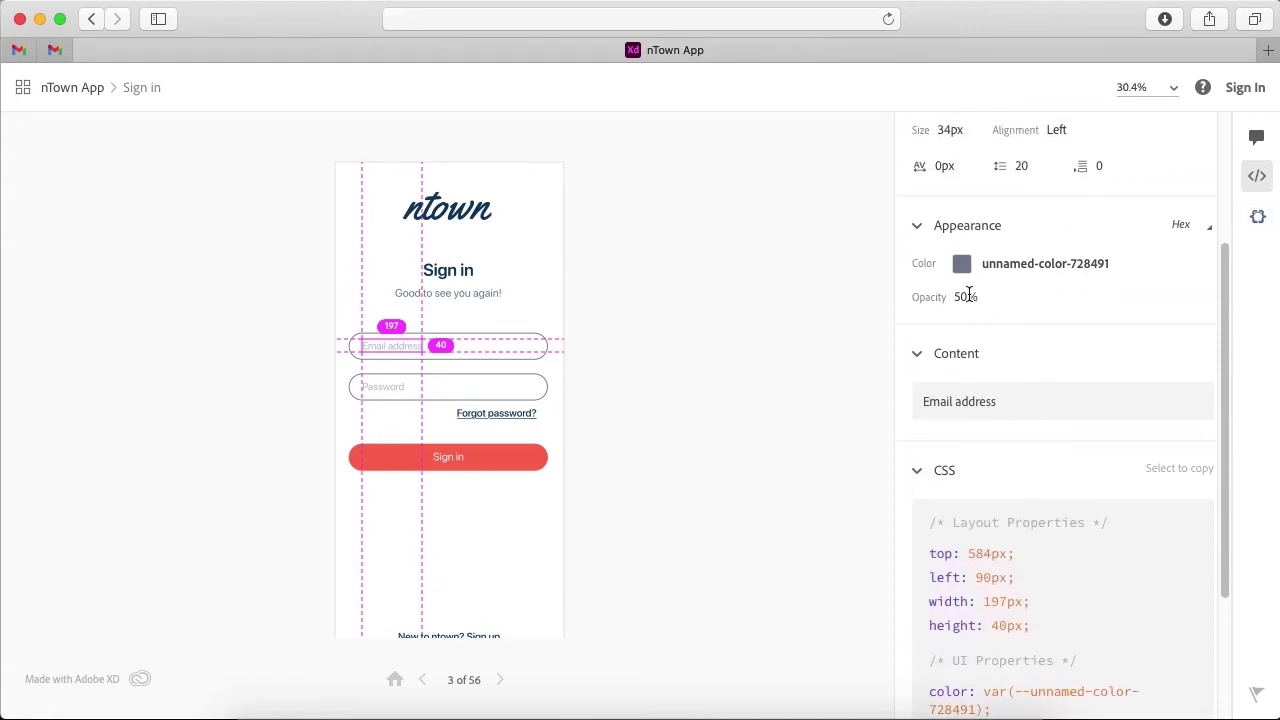
{"action": "left_click", "coordinate": [966, 270]}
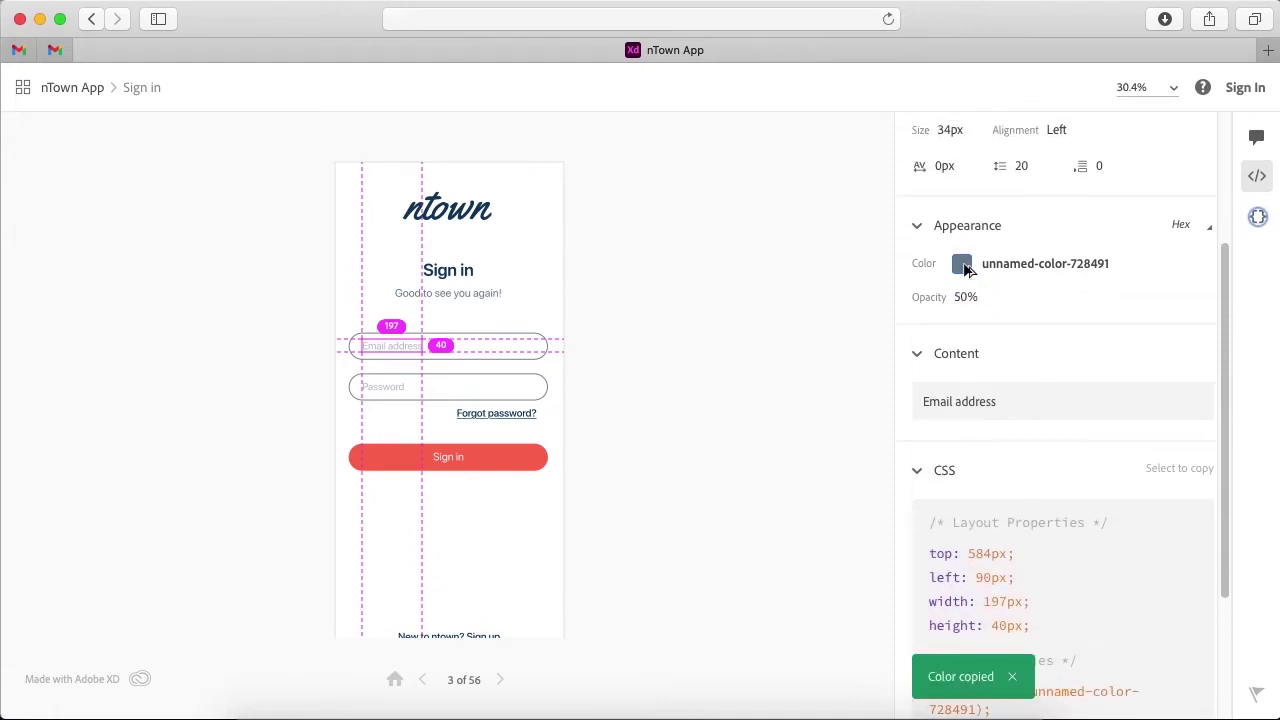
Copy the Email address placeholder's text content from the Specs panel
{"action": "scroll", "coordinate": [1049, 392], "scroll_direction": "down", "scroll_amount": 1}
{"action": "scroll", "coordinate": [1050, 381], "scroll_direction": "down", "scroll_amount": 1}
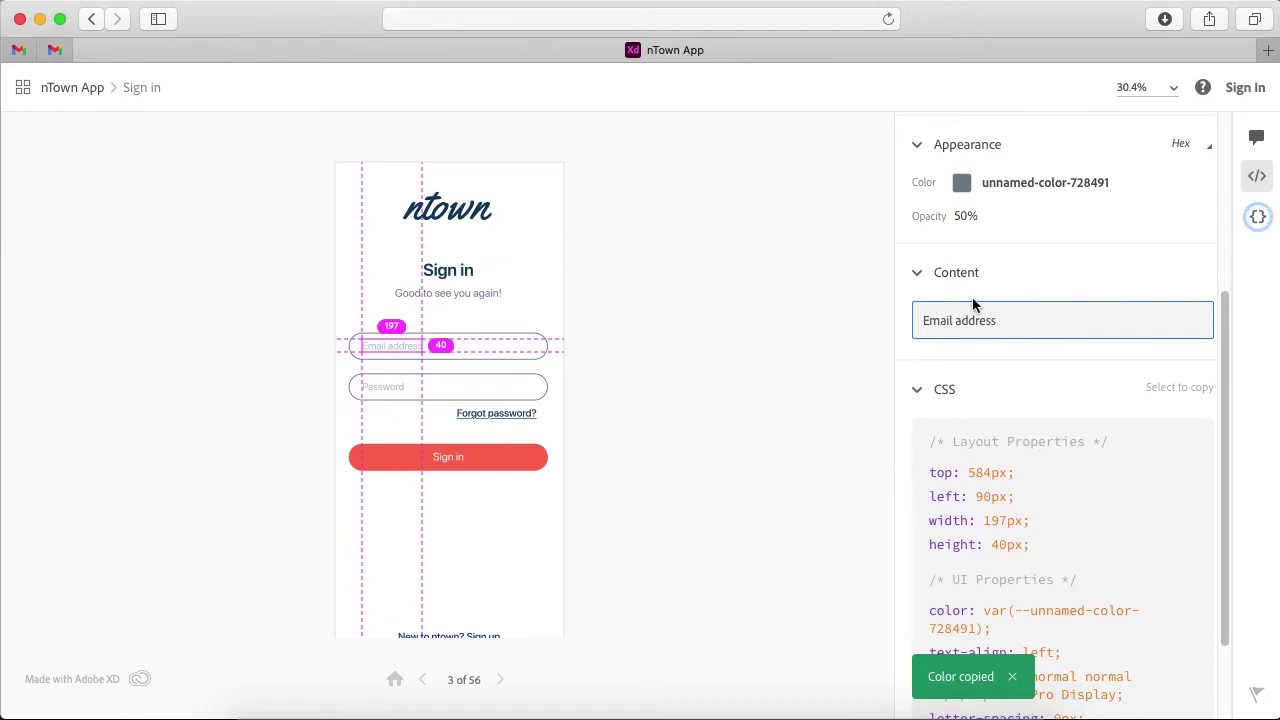
{"action": "left_click", "coordinate": [1040, 327]}
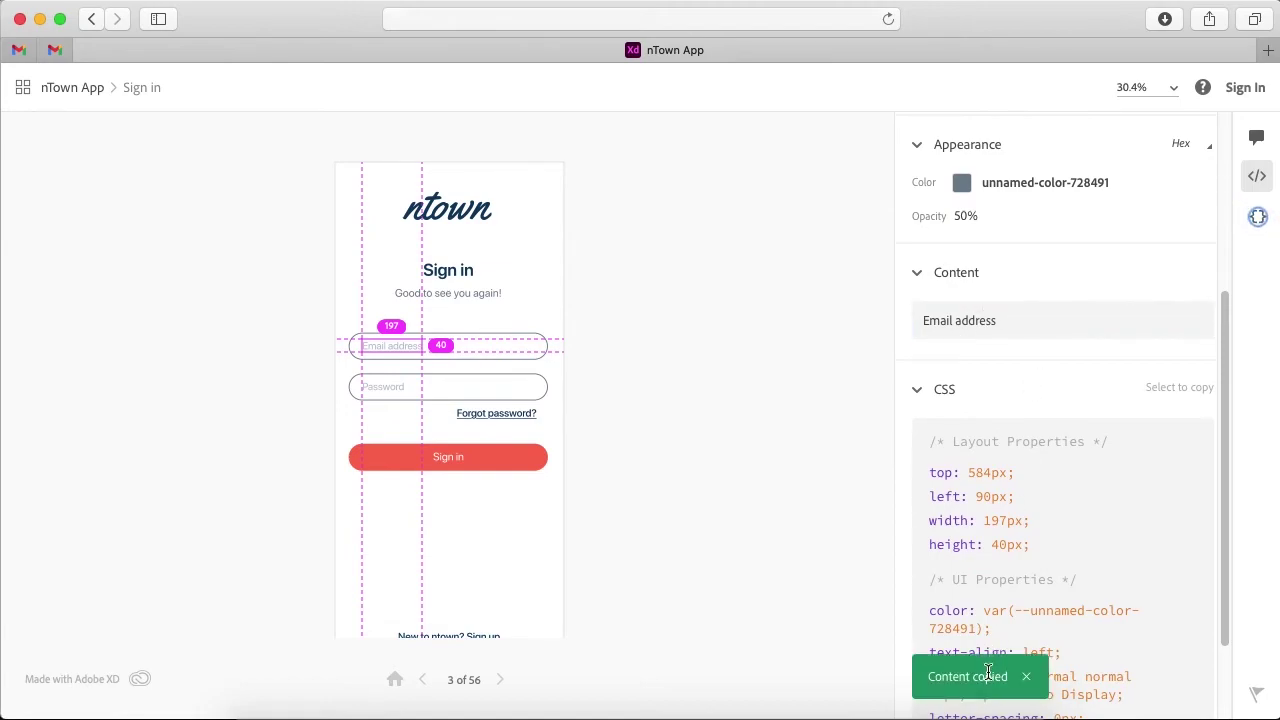
{"action": "scroll", "coordinate": [1058, 466], "scroll_direction": "down", "scroll_amount": 2}
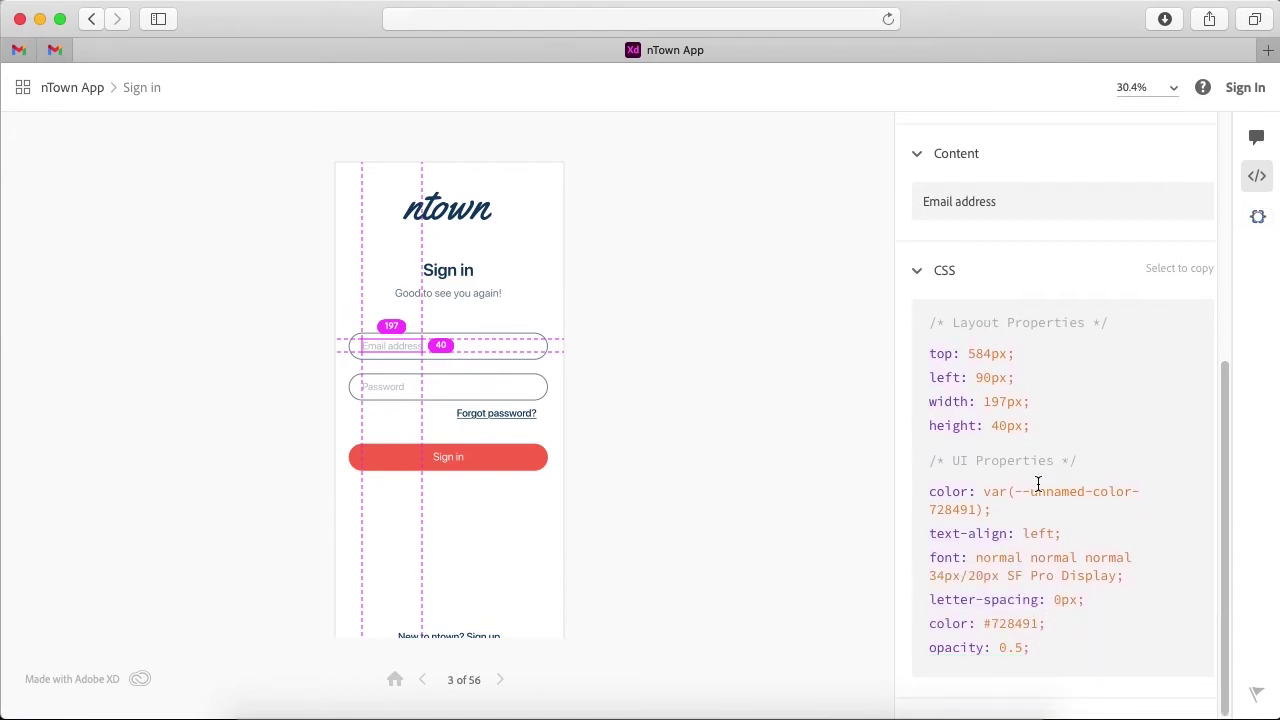
{"action": "scroll", "coordinate": [980, 500], "scroll_direction": "up", "scroll_amount": 3}
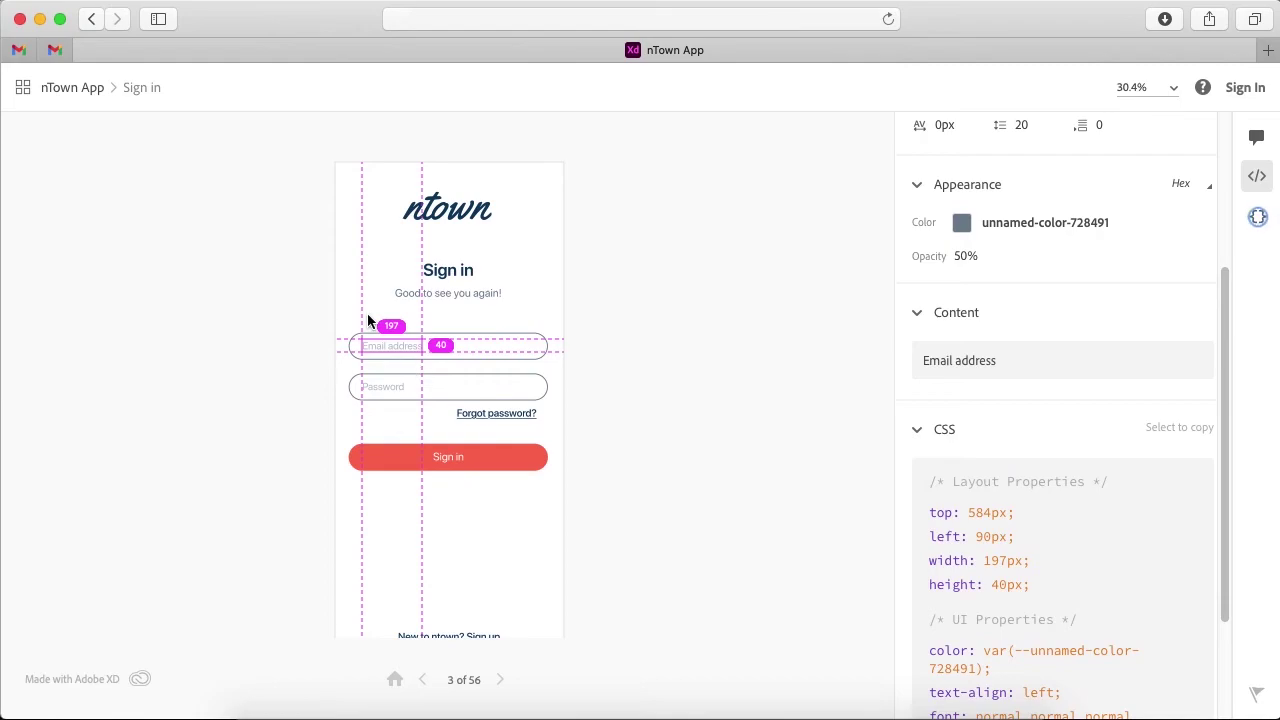
{"action": "scroll", "coordinate": [331, 344], "scroll_direction": "down", "scroll_amount": 2}
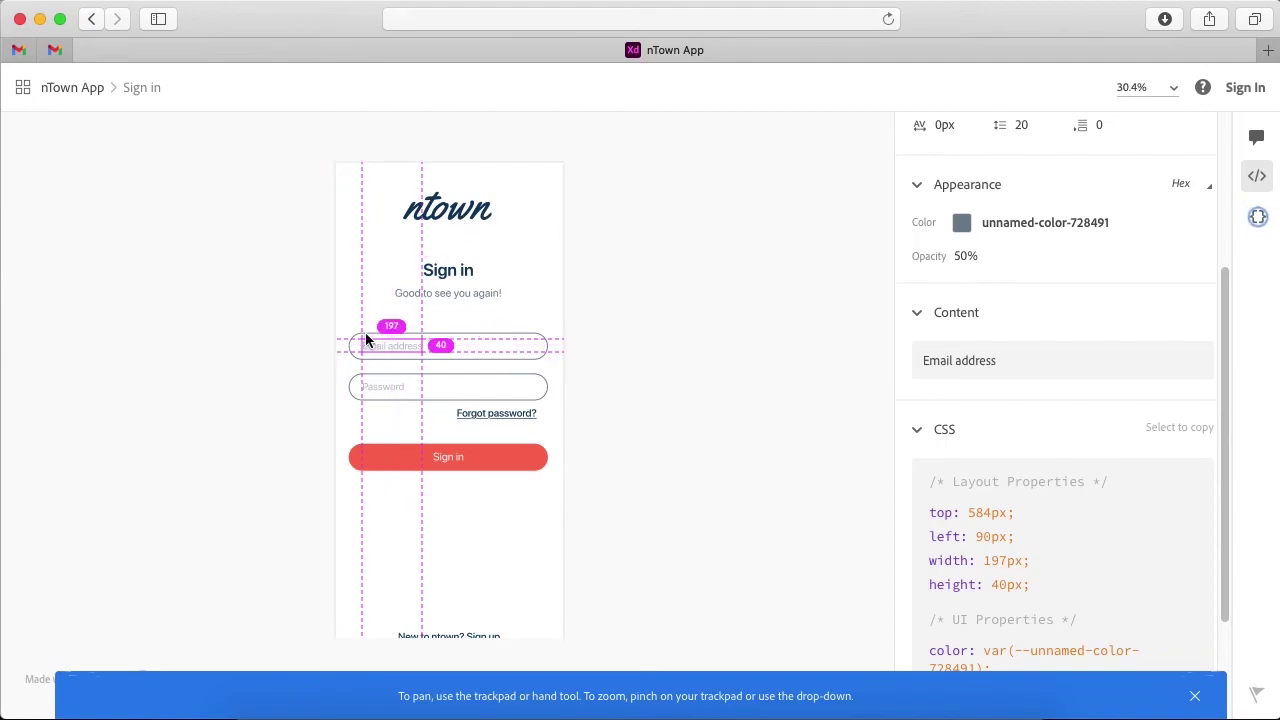
Check the Sign in button's 655×89 px, #FB6C54 specs, then open a Finder window on the Desktop
{"action": "left_click", "coordinate": [392, 460]}
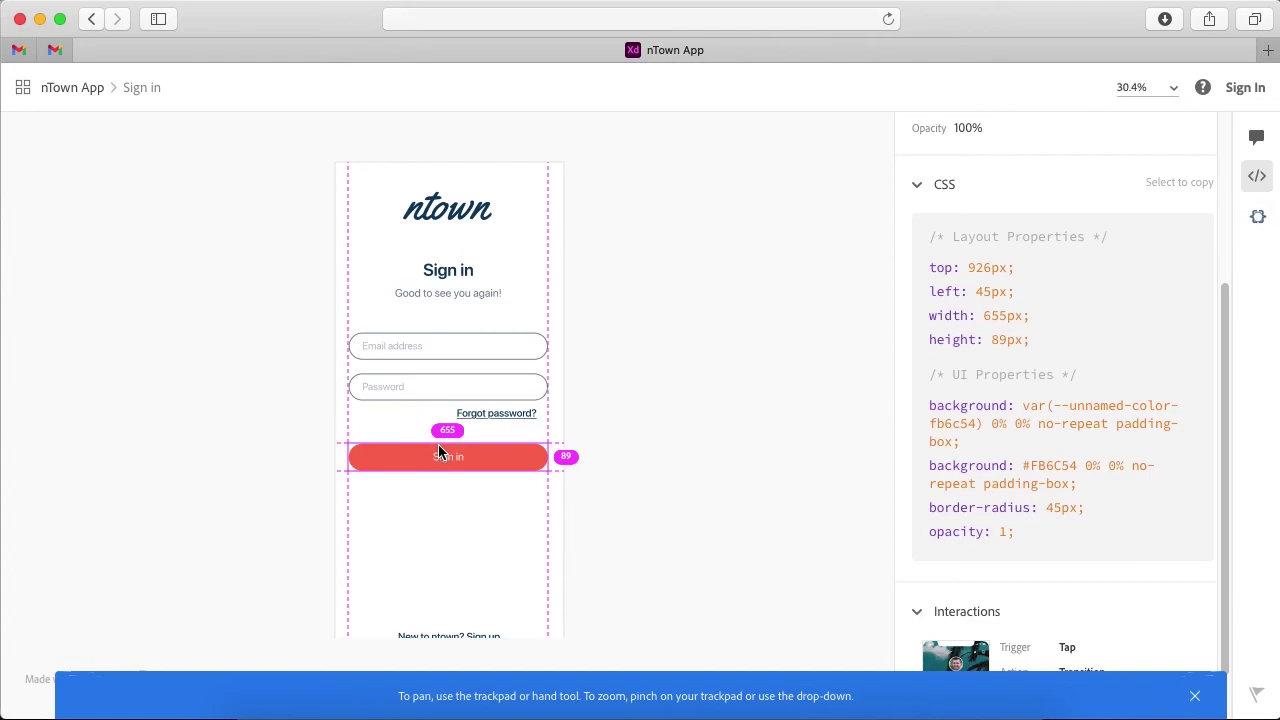
{"action": "scroll", "coordinate": [1055, 417], "scroll_direction": "up", "scroll_amount": 5}
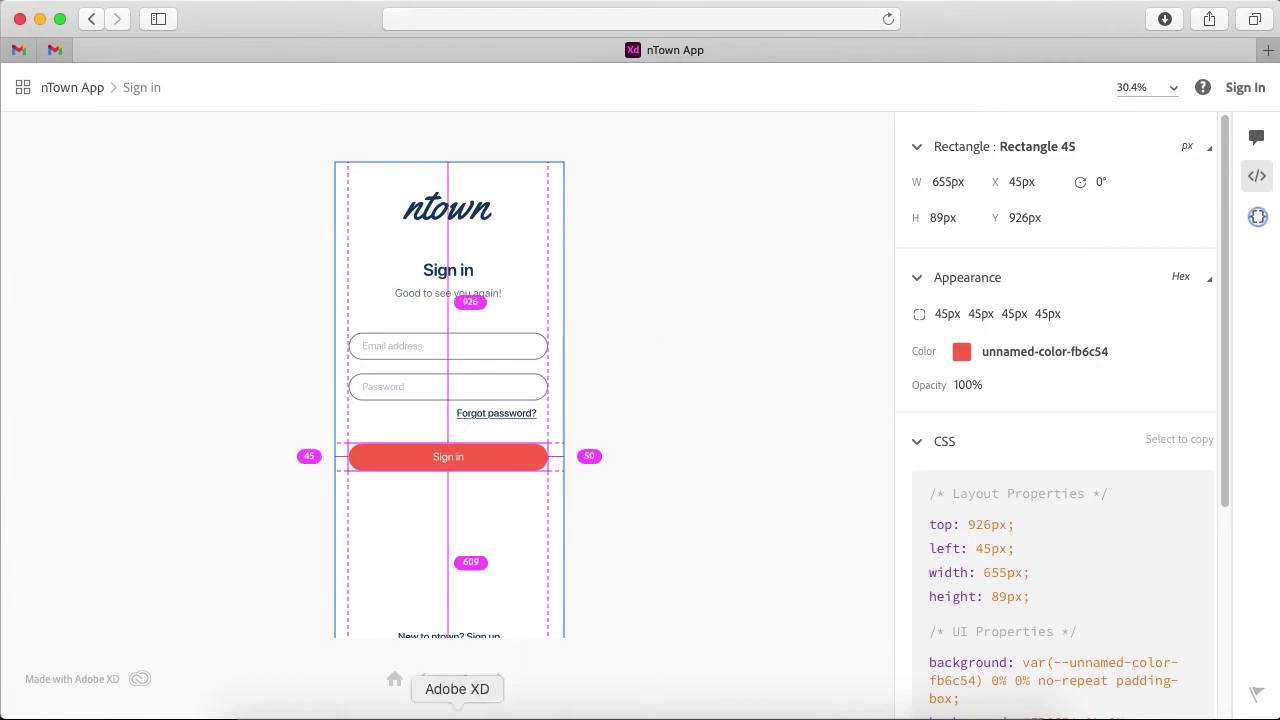
{"action": "left_click", "coordinate": [457, 708]}
{"action": "left_click", "coordinate": [260, 708]}
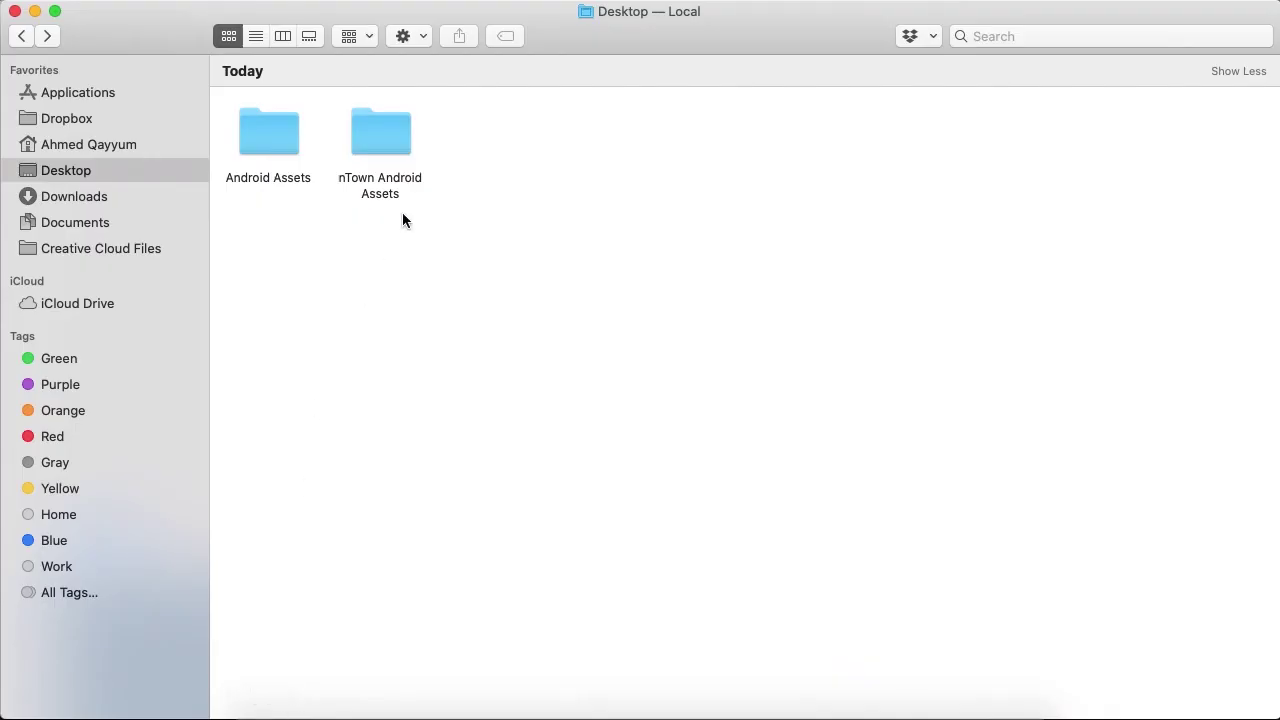
Browse into nTown Android Assets > drawable-xhdpi to show the exported icon PNGs
{"action": "double_click", "coordinate": [390, 140]}
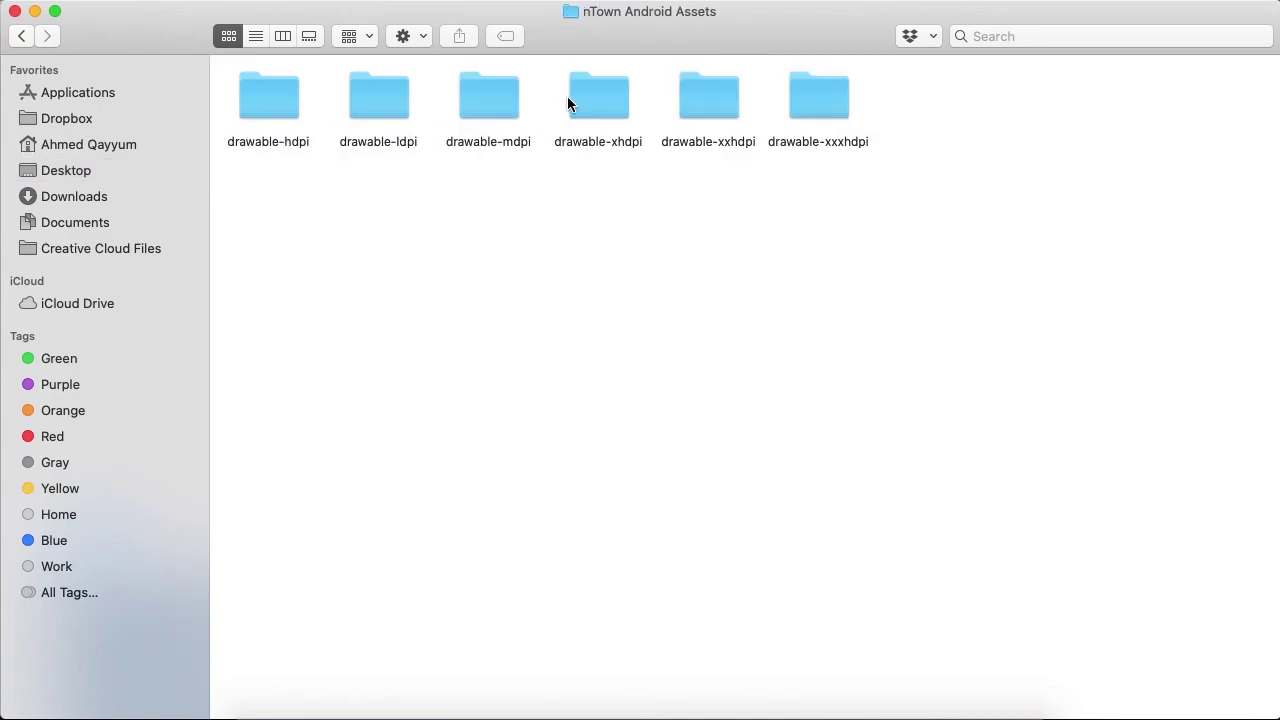
{"action": "double_click", "coordinate": [604, 94]}
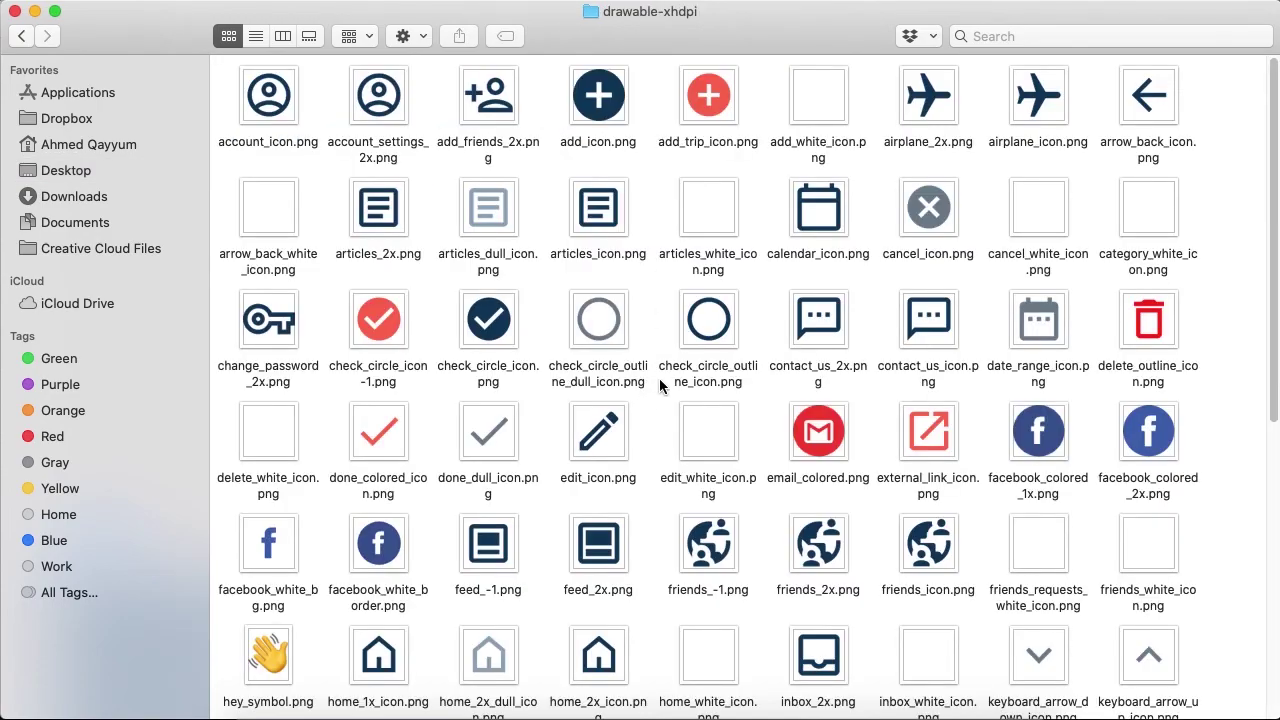